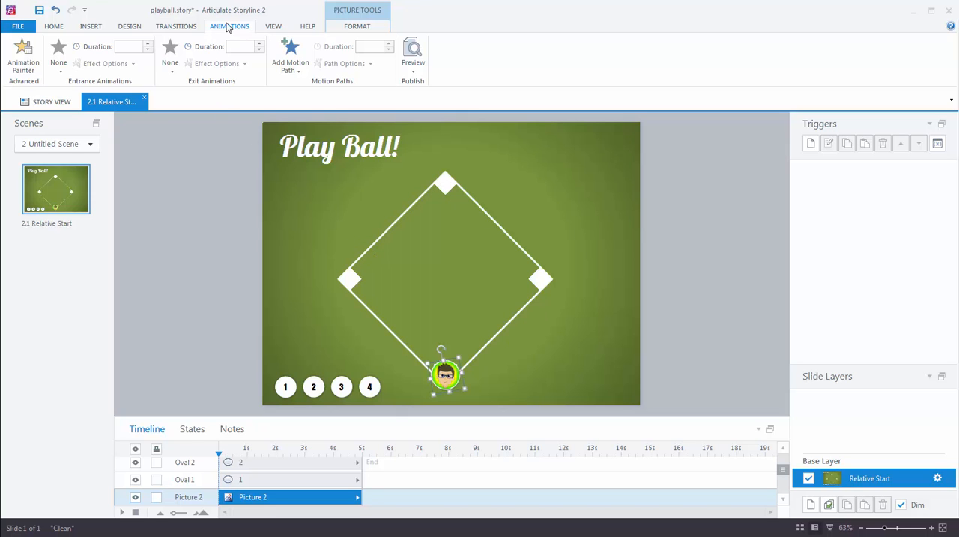
# Add a freeform motion path to the player picture, running from home plate to first base.
pyautogui.click(298, 66)
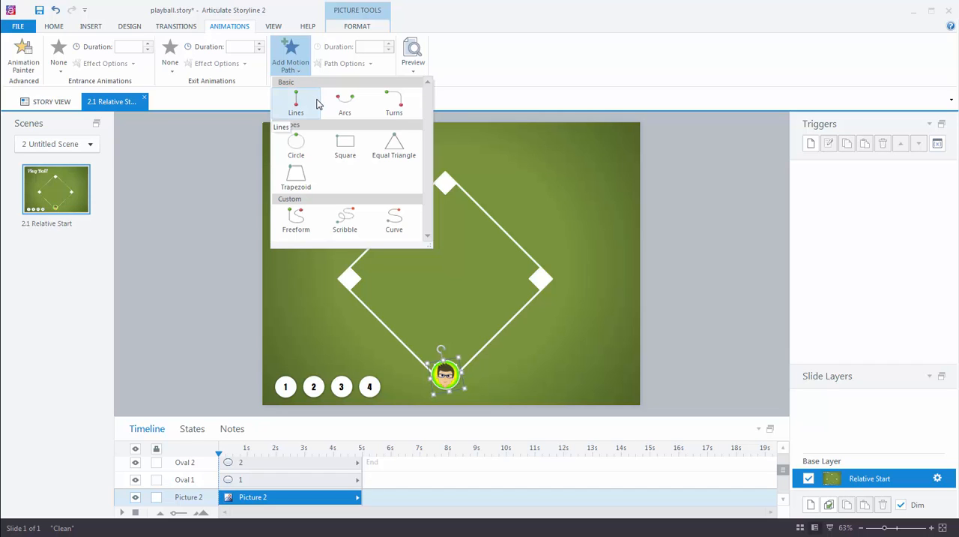
pyautogui.click(298, 222)
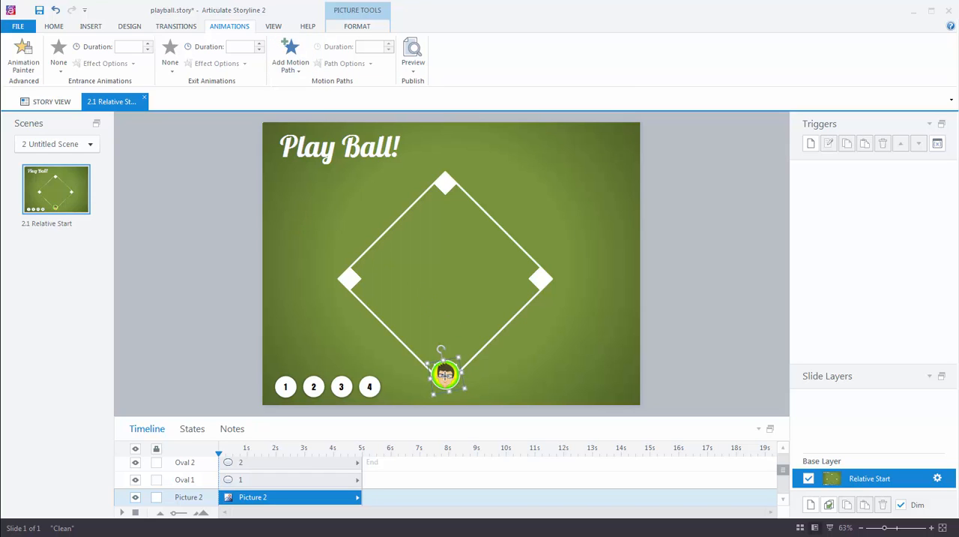
pyautogui.click(445, 374)
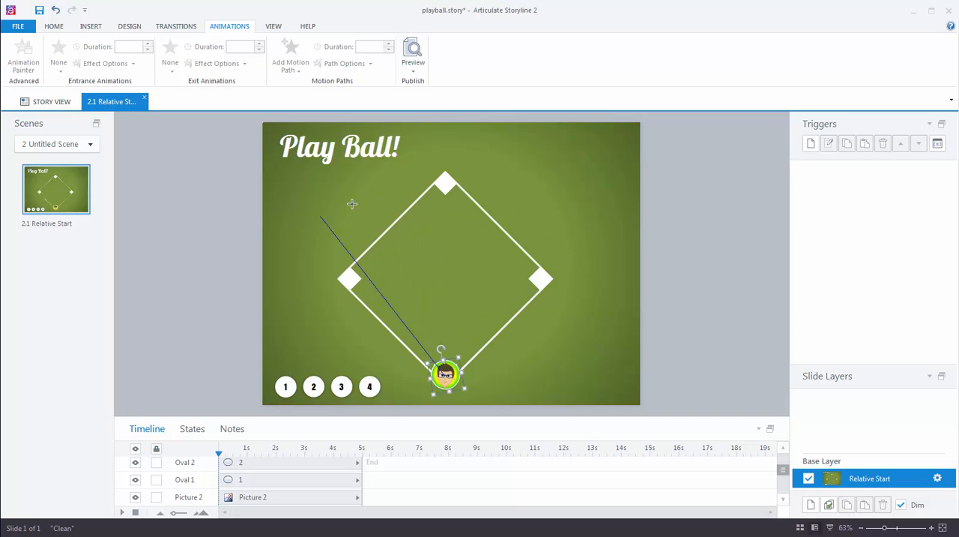
pyautogui.doubleClick(541, 279)
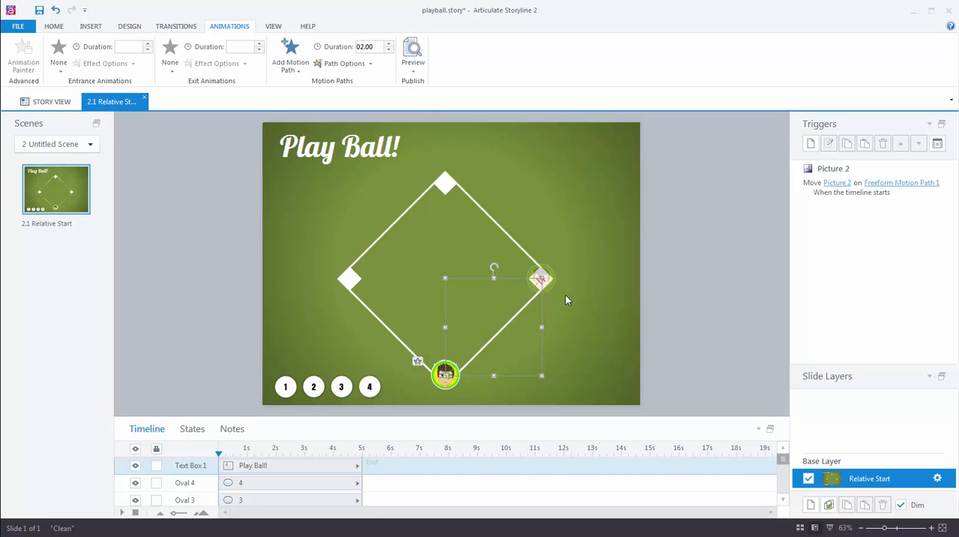
# Inspect the motion path trigger's settings and the events available for starting it, leaving the trigger as it is.
pyautogui.doubleClick(814, 187)
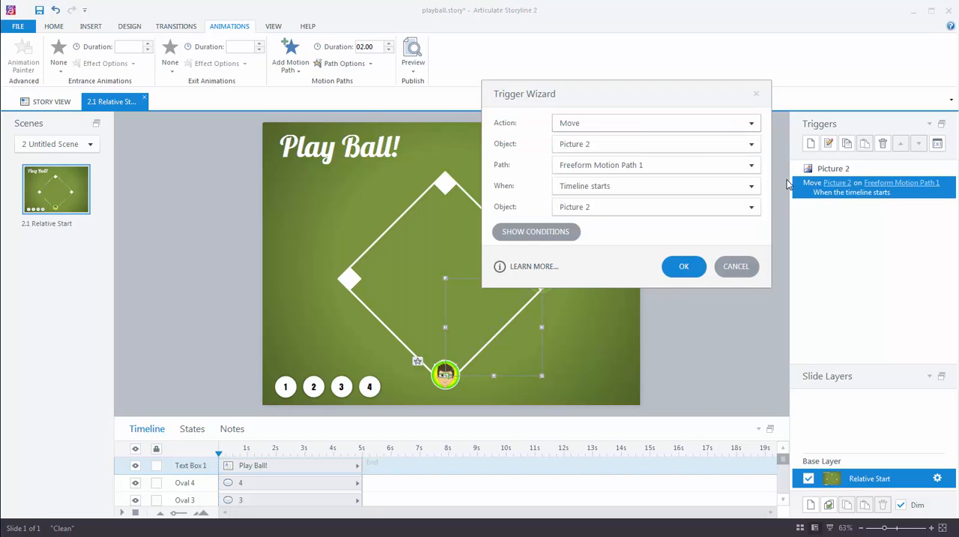
pyautogui.moveTo(643, 96); pyautogui.dragTo(460, 108)
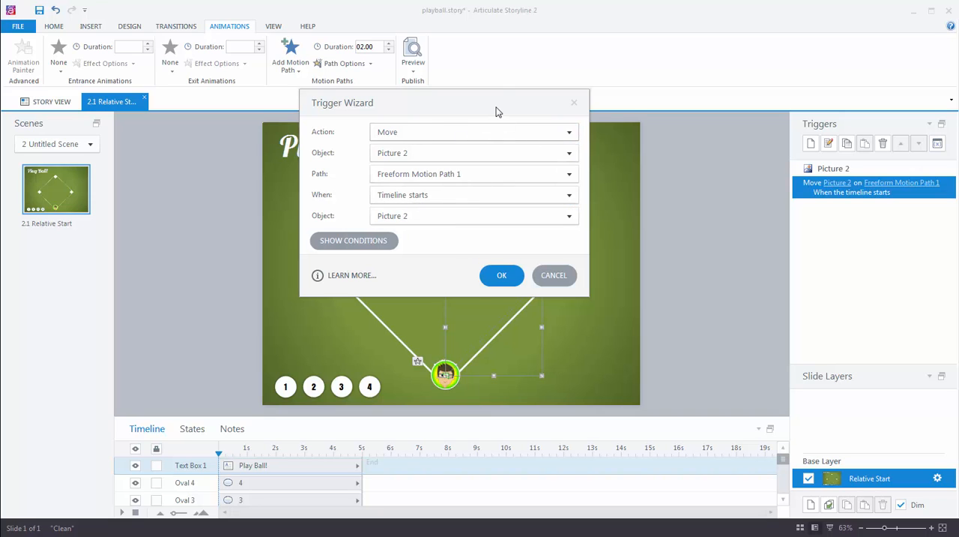
pyautogui.moveTo(495, 111); pyautogui.dragTo(514, 36)
pyautogui.click(589, 120)
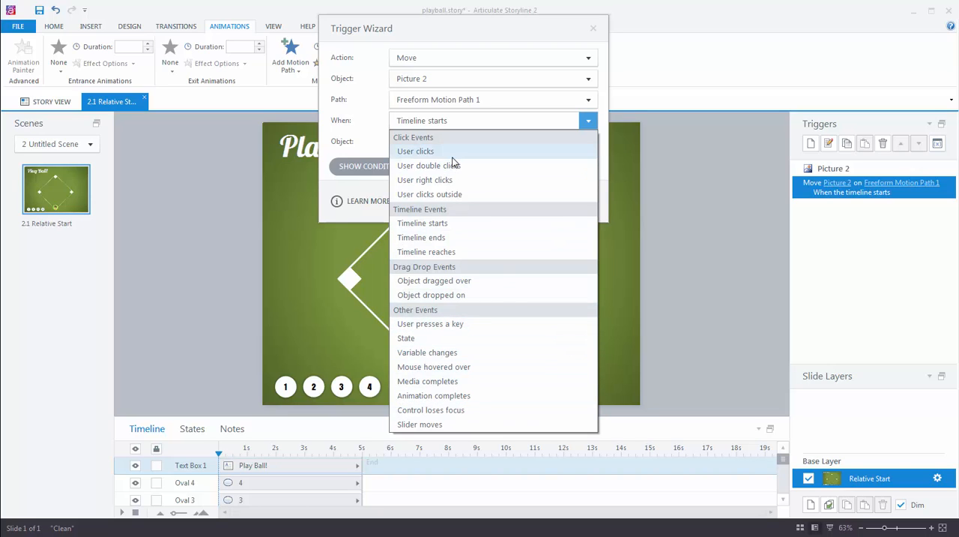
pyautogui.click(714, 170)
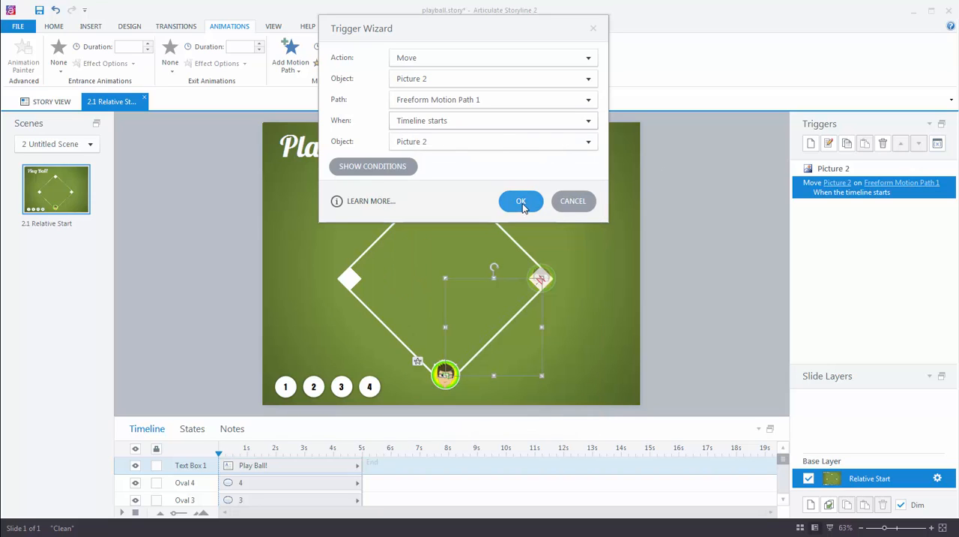
pyautogui.click(574, 202)
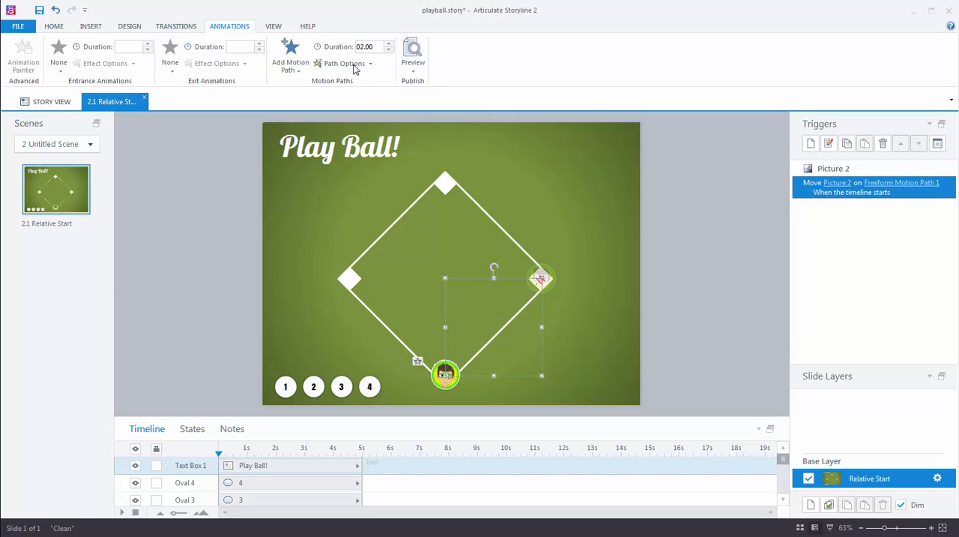
# Review the motion path's duration and its origin, easing and direction options, down to Relative Start Point.
pyautogui.click(389, 50)
pyautogui.click(371, 65)
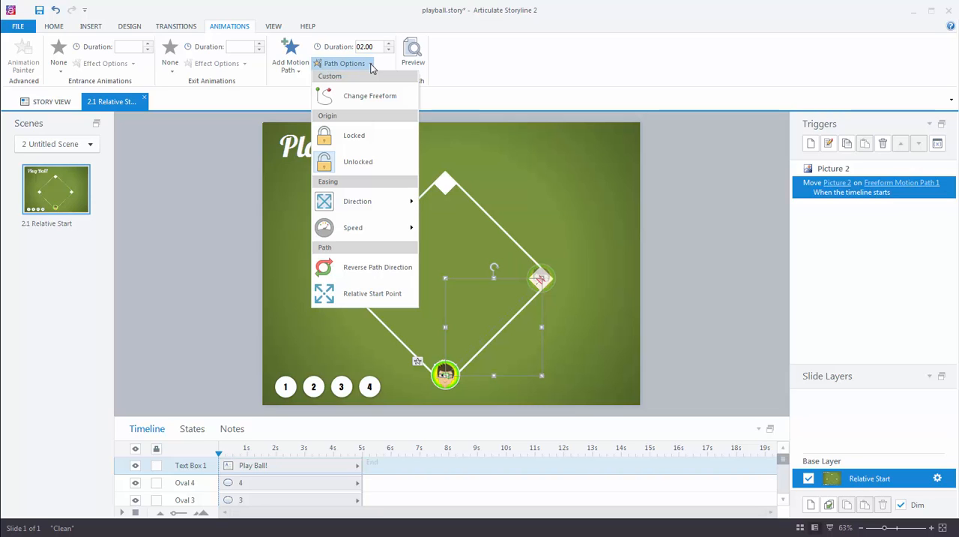
pyautogui.moveTo(378, 203)
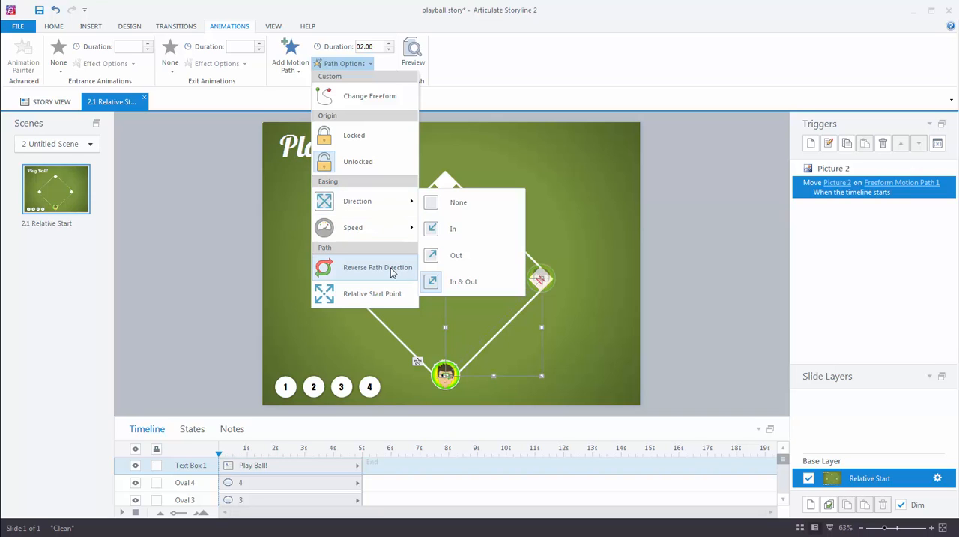
pyautogui.click(365, 296)
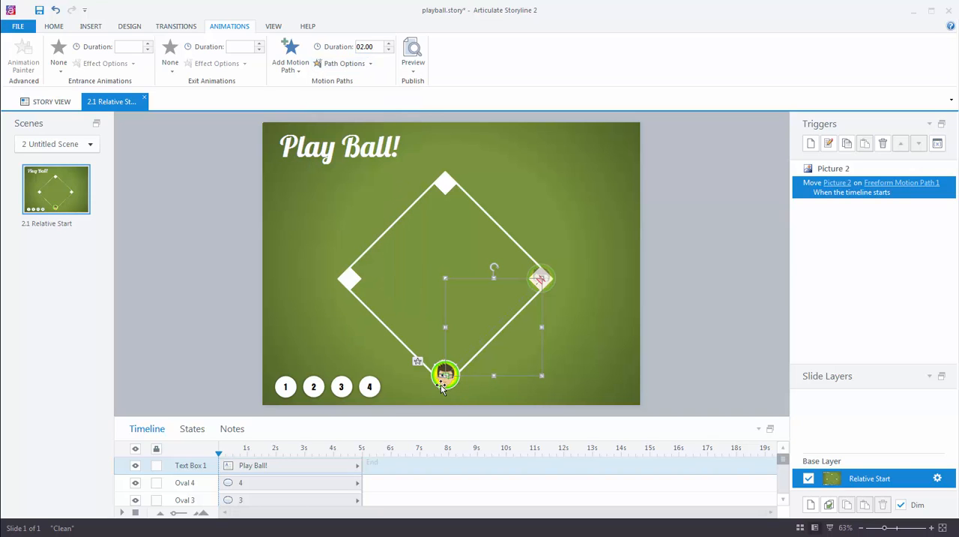
# Preview the slide to watch the player run to first base, and return to editing.
pyautogui.click(414, 68)
pyautogui.click(436, 88)
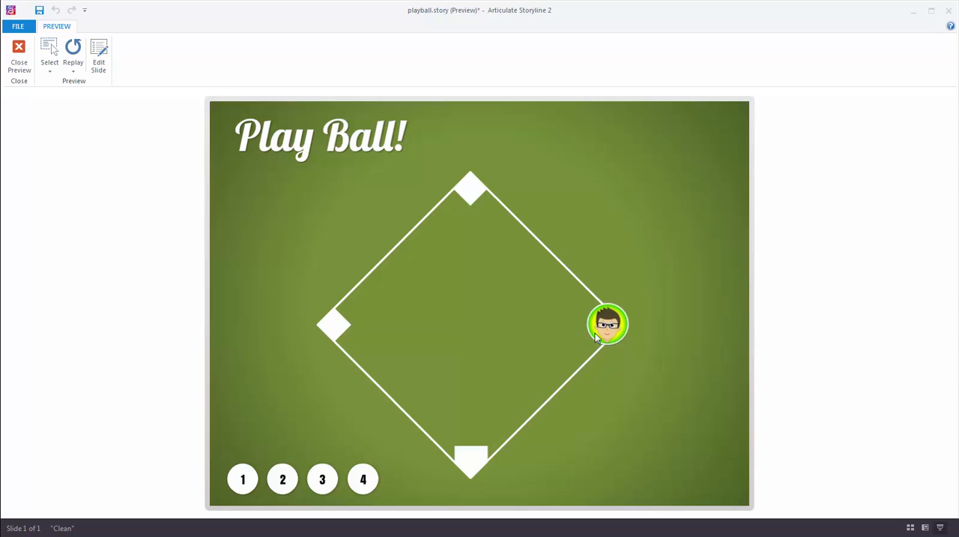
pyautogui.click(18, 61)
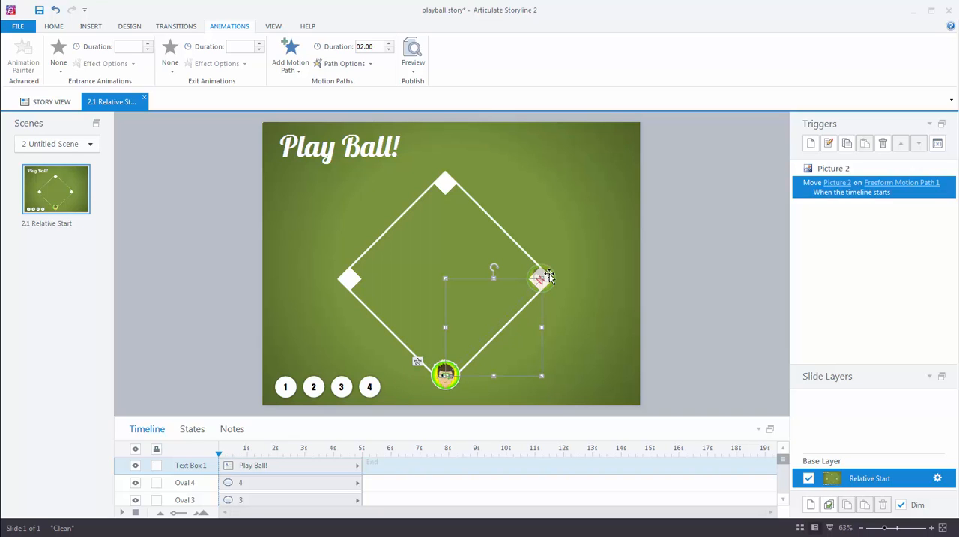
# Edit the trigger for Freeform Motion Path 1 so Picture 2 moves when the user clicks Oval 1.
pyautogui.click(286, 384)
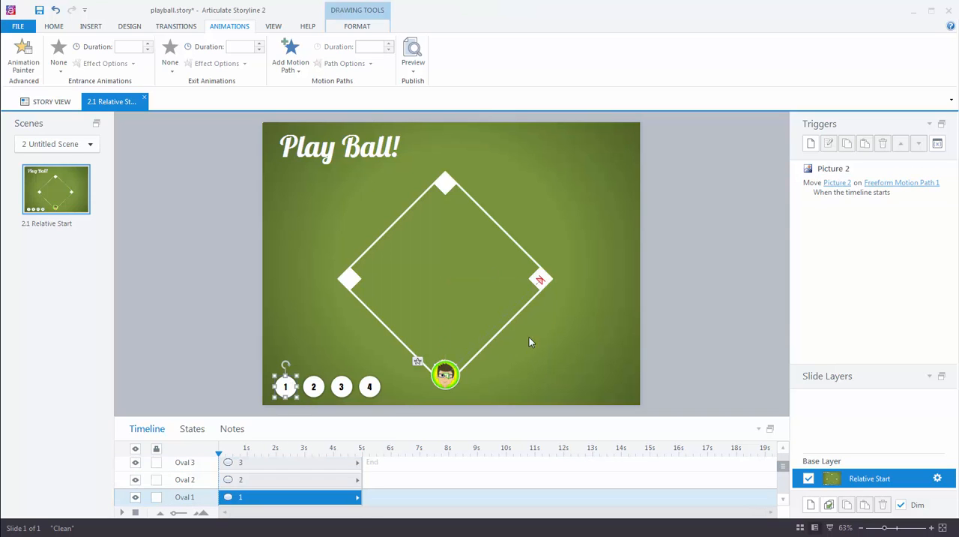
pyautogui.click(814, 190)
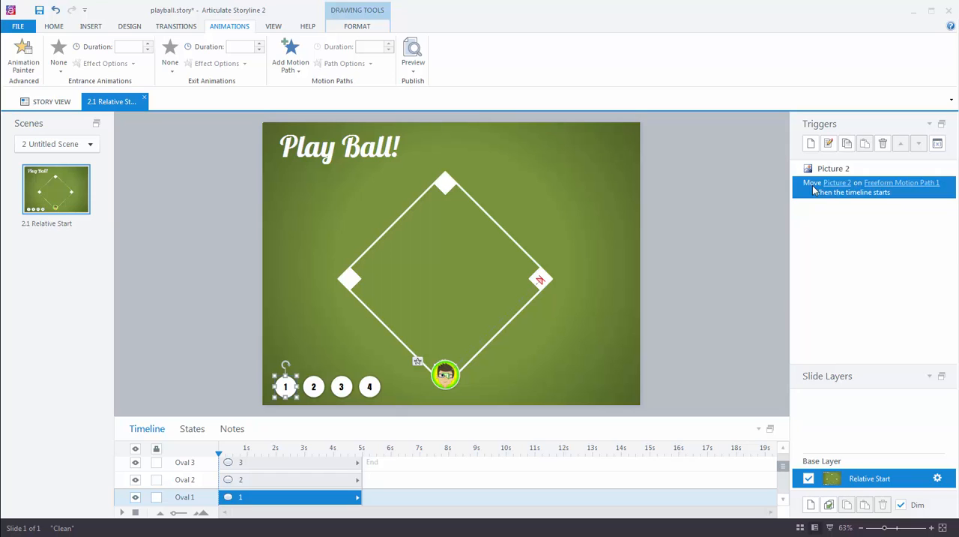
pyautogui.doubleClick(814, 190)
pyautogui.moveTo(445, 58); pyautogui.dragTo(653, 57)
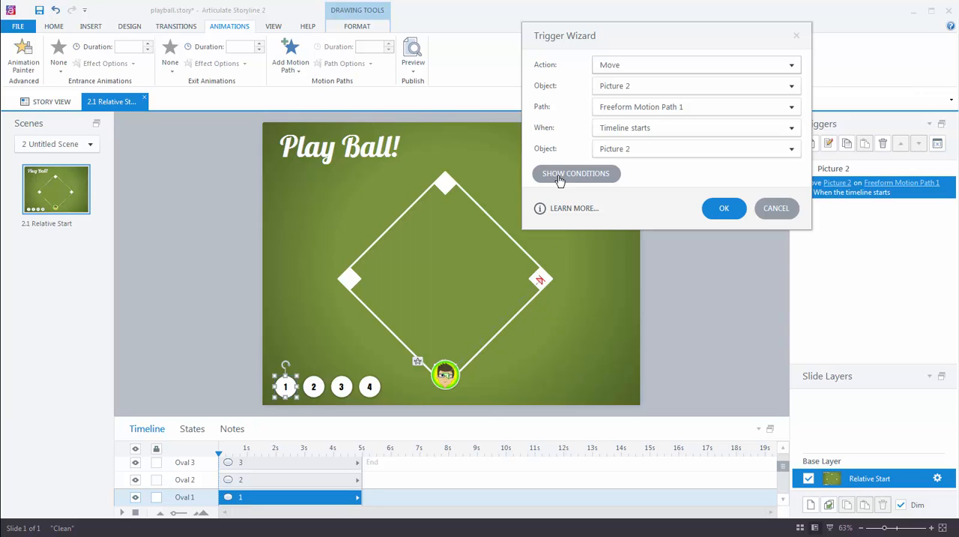
pyautogui.click(636, 129)
pyautogui.click(633, 159)
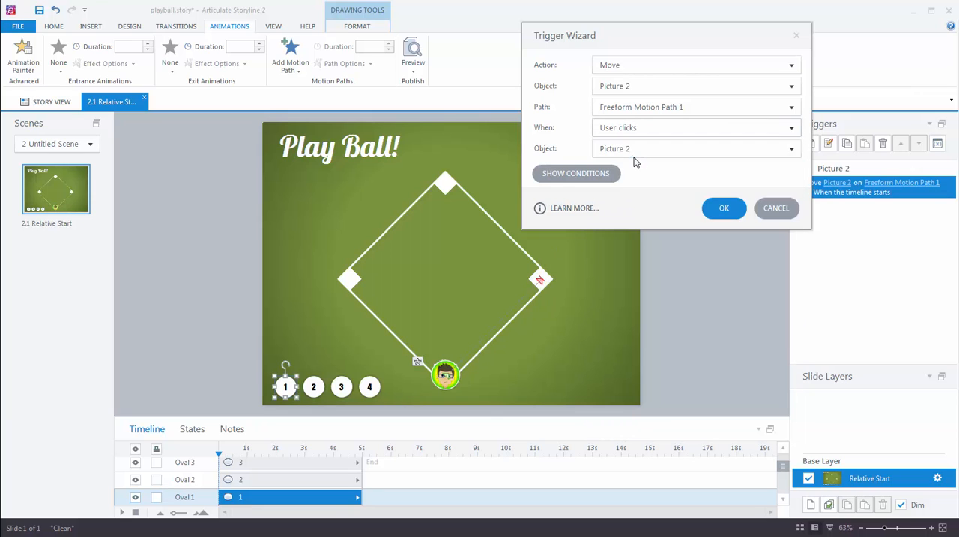
pyautogui.click(630, 149)
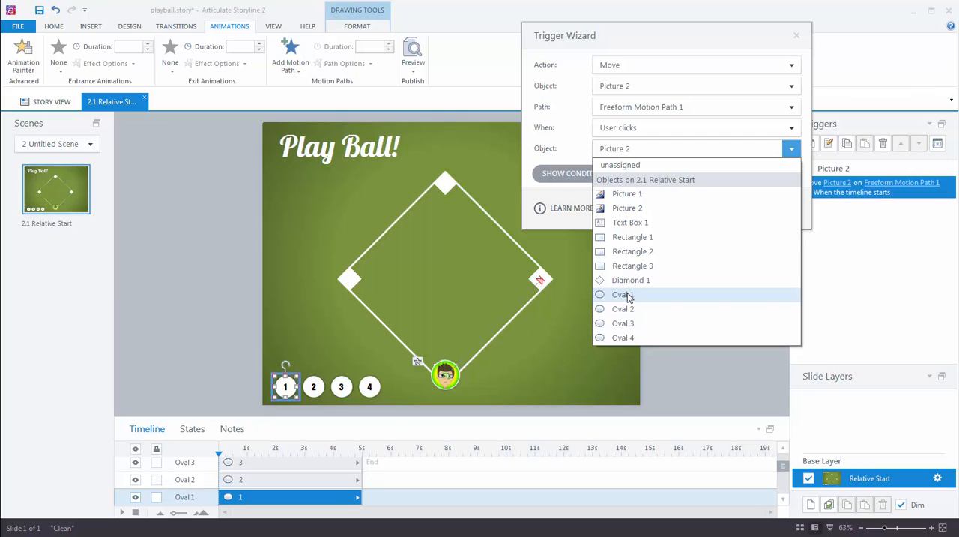
pyautogui.click(628, 294)
pyautogui.click(723, 212)
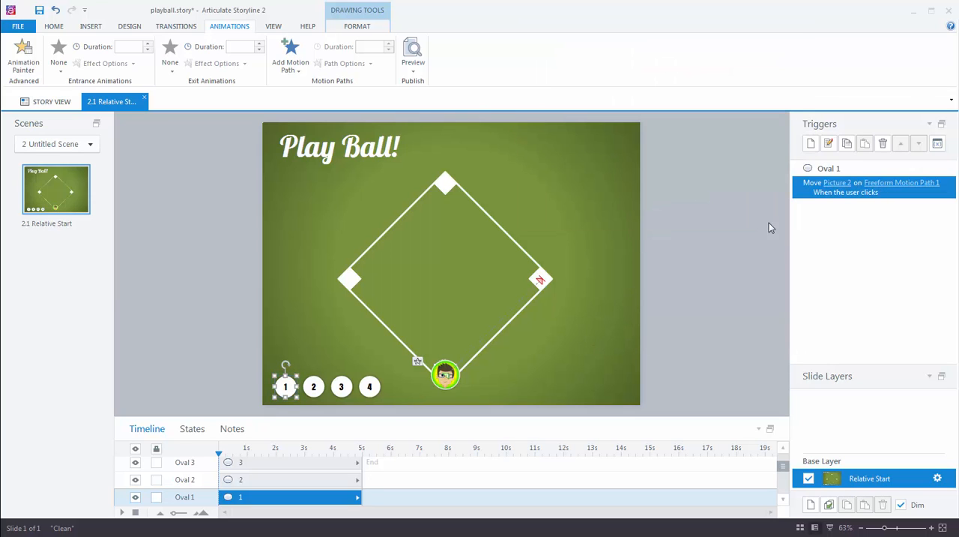
# Preview the slide, test circle 1 to run the player to first base, and close the preview.
pyautogui.click(413, 66)
pyautogui.click(433, 81)
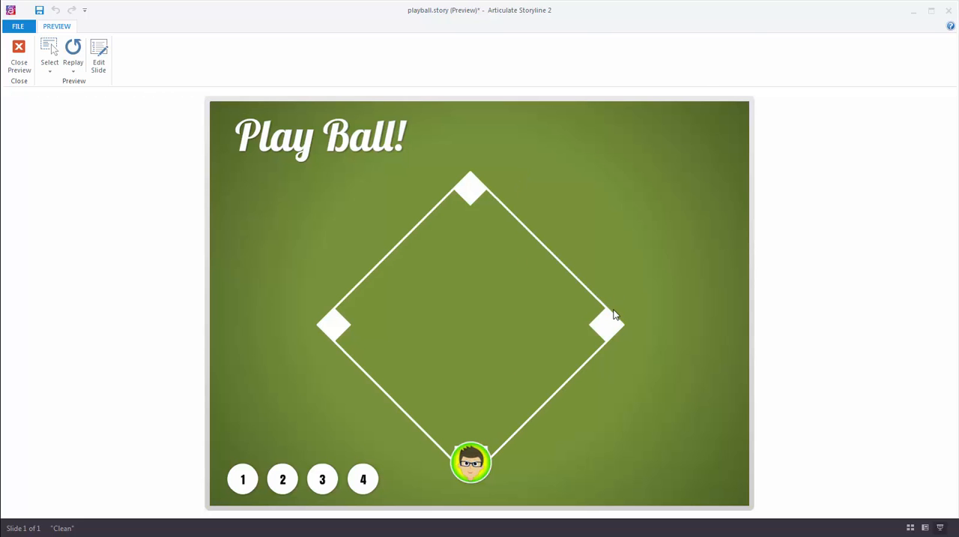
pyautogui.click(242, 486)
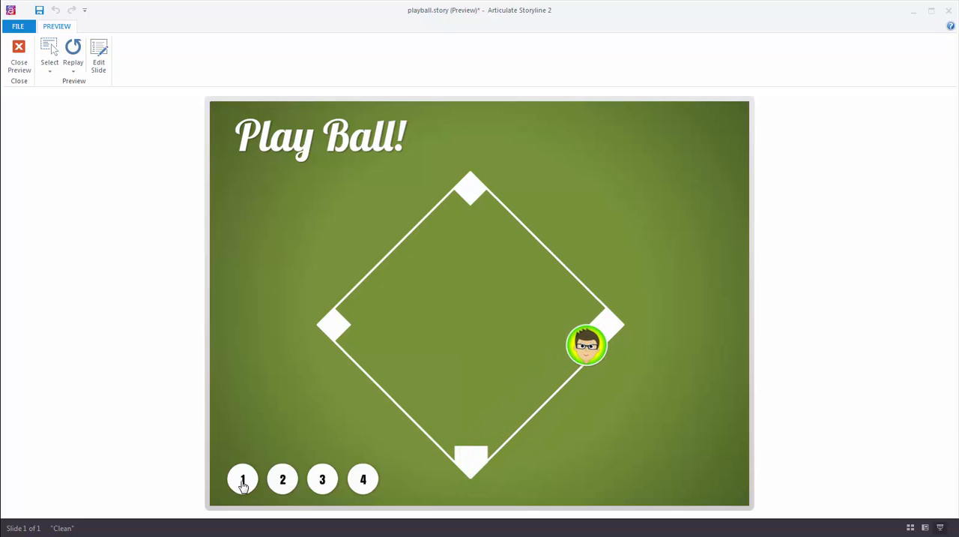
pyautogui.click(19, 57)
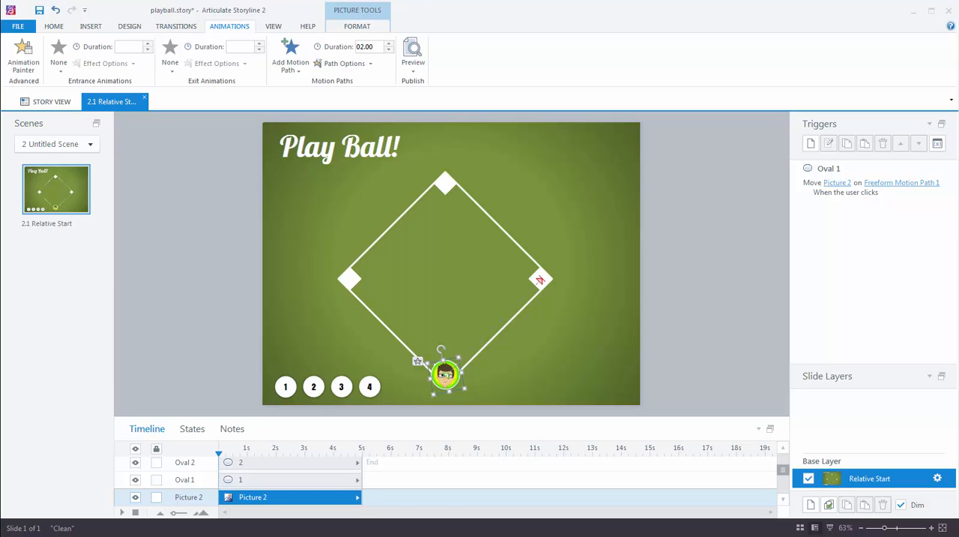
# Add a second freeform motion path to the player picture, from home plate through first base to second base.
pyautogui.click(290, 66)
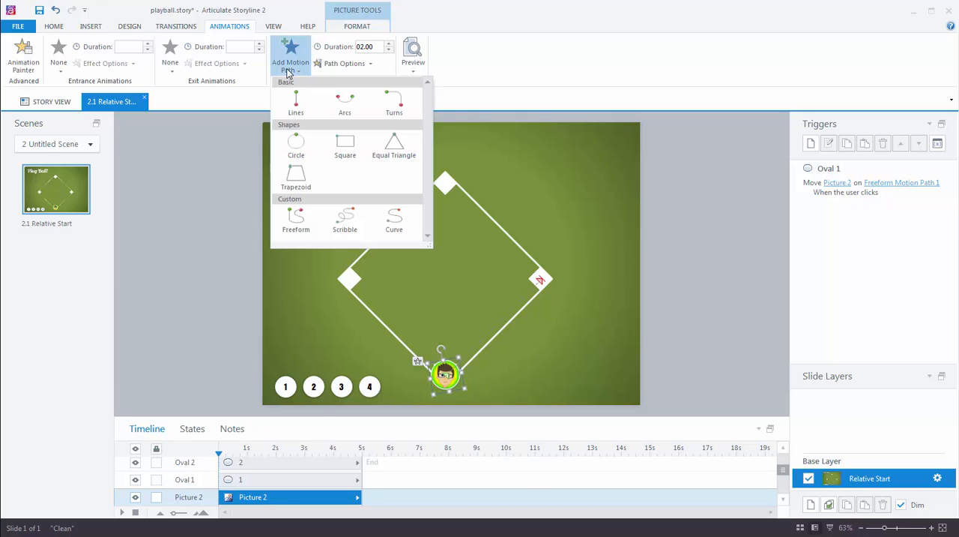
pyautogui.click(295, 222)
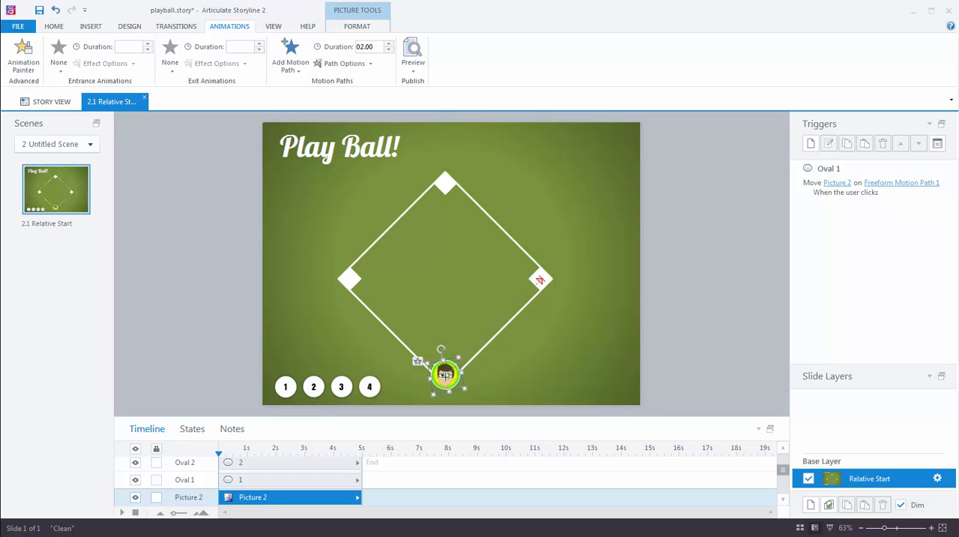
pyautogui.click(445, 374)
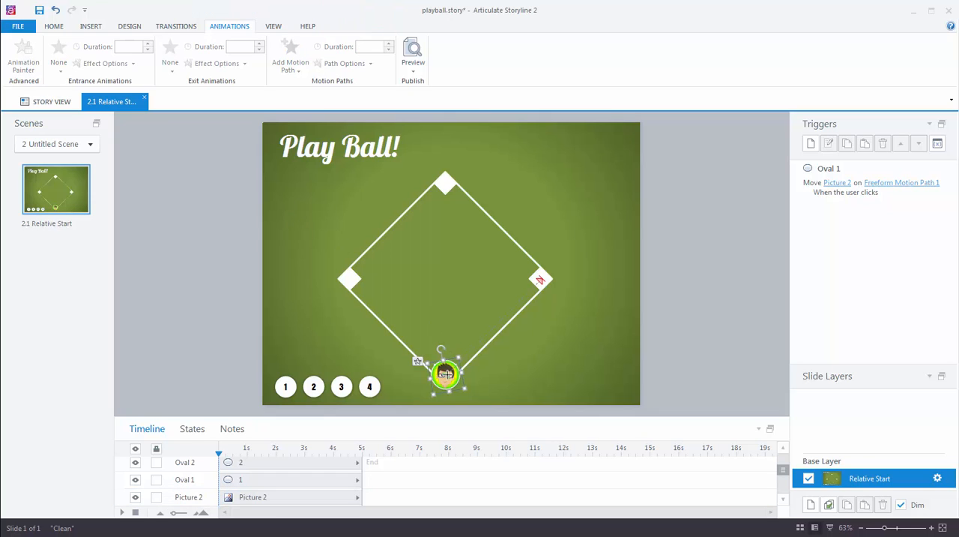
pyautogui.click(541, 279)
pyautogui.doubleClick(445, 183)
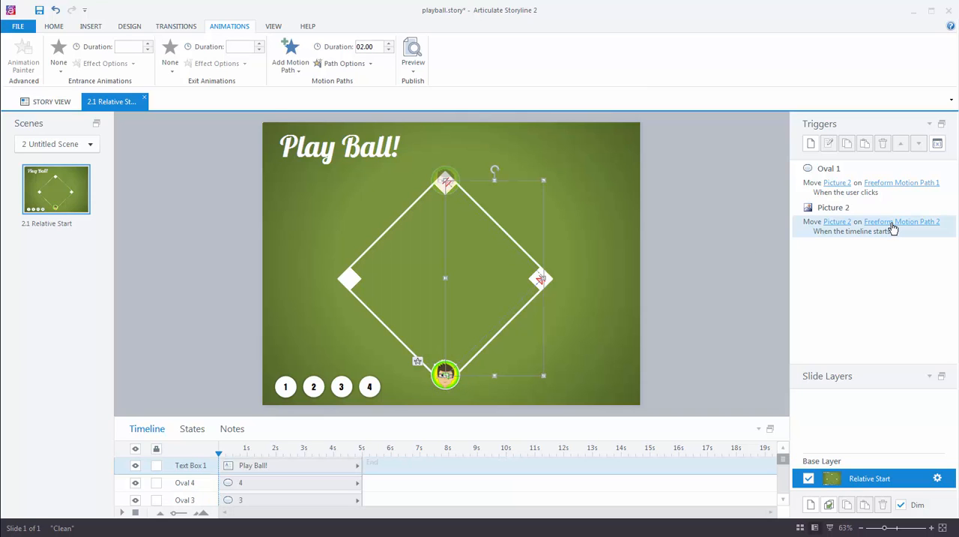
# Edit the trigger for Freeform Motion Path 2 so Picture 2 moves when the user clicks Oval 2.
pyautogui.doubleClick(811, 227)
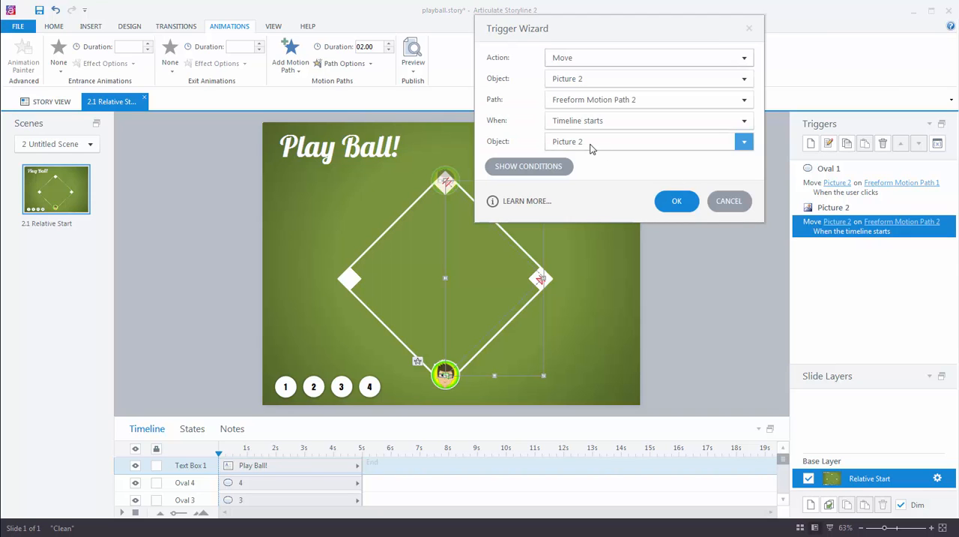
pyautogui.click(562, 122)
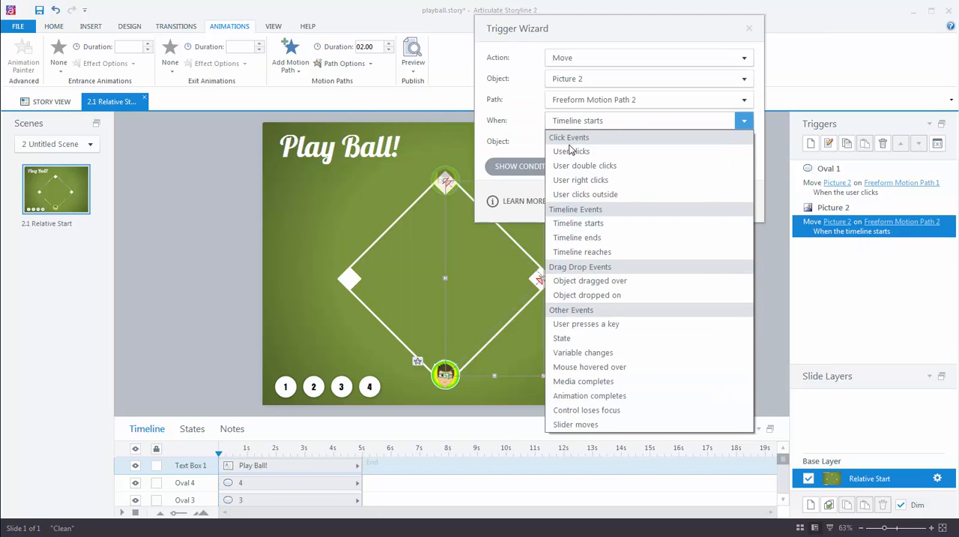
pyautogui.click(567, 150)
pyautogui.click(569, 142)
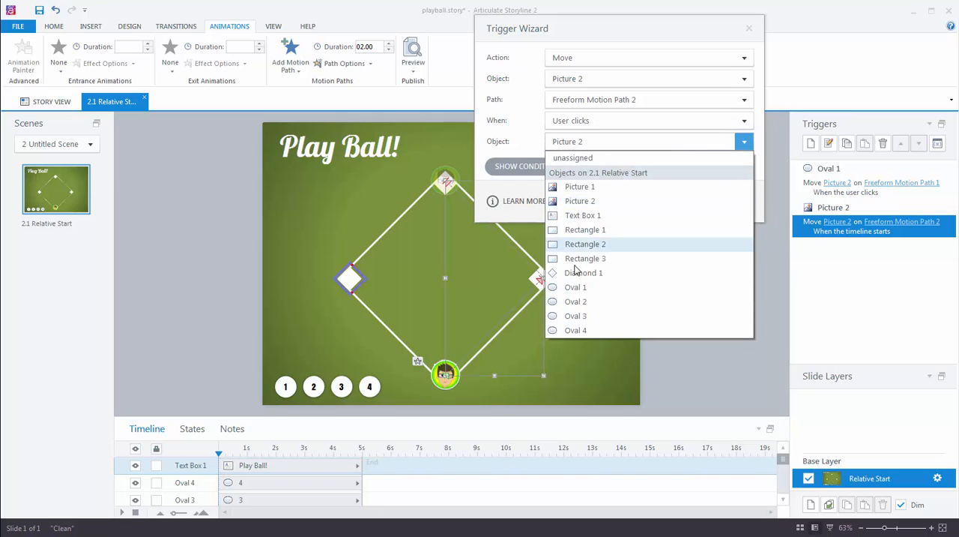
pyautogui.click(578, 304)
pyautogui.click(676, 203)
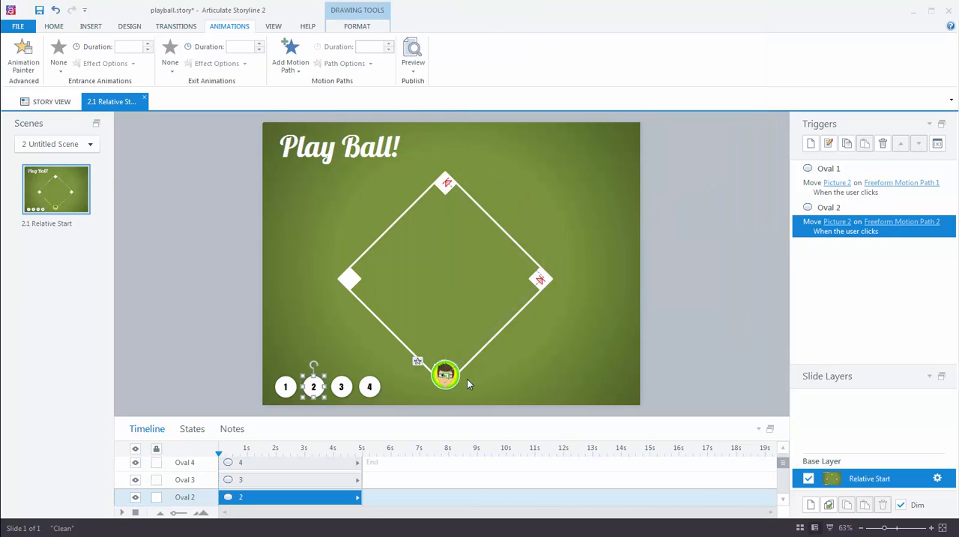
# Add a third freeform motion path to the player picture, from home plate through first and second base to third base.
pyautogui.click(446, 378)
pyautogui.click(294, 66)
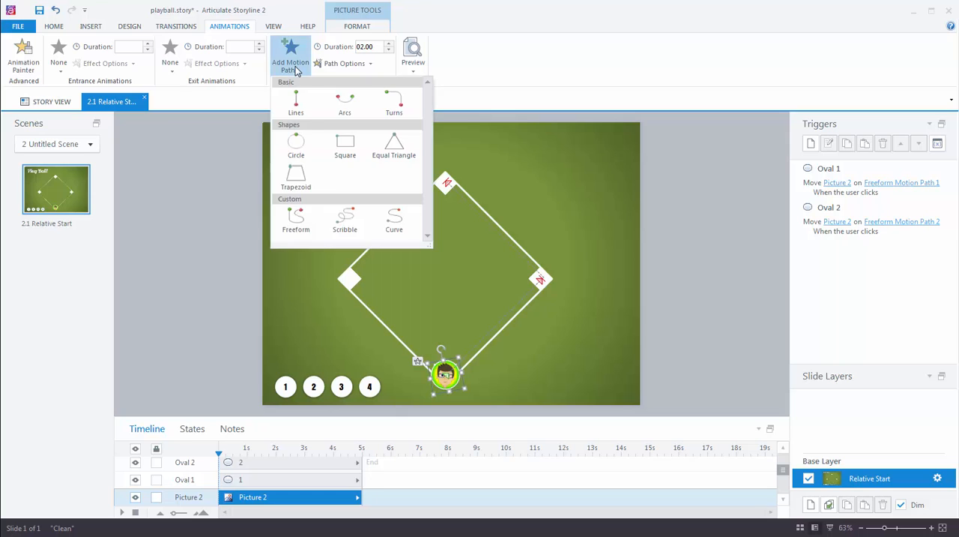
pyautogui.click(296, 219)
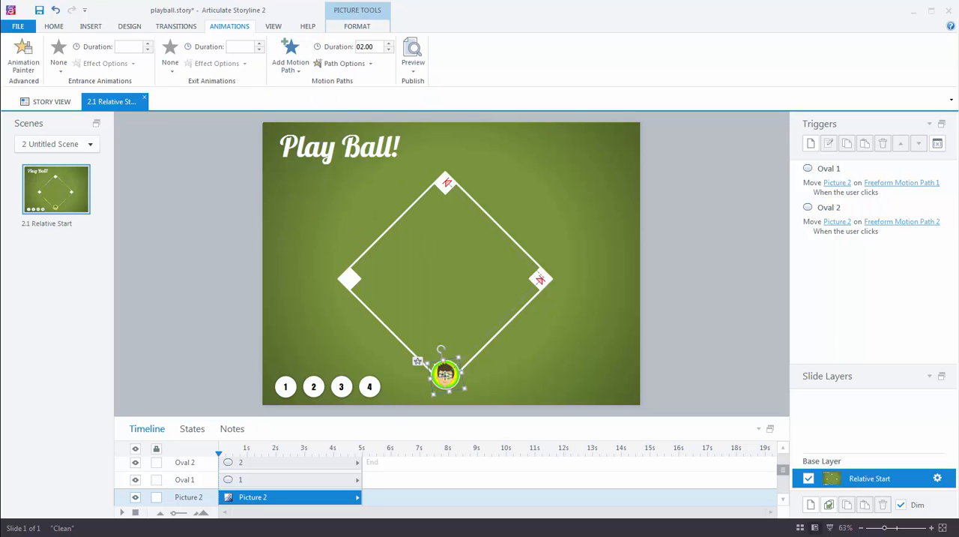
pyautogui.click(446, 375)
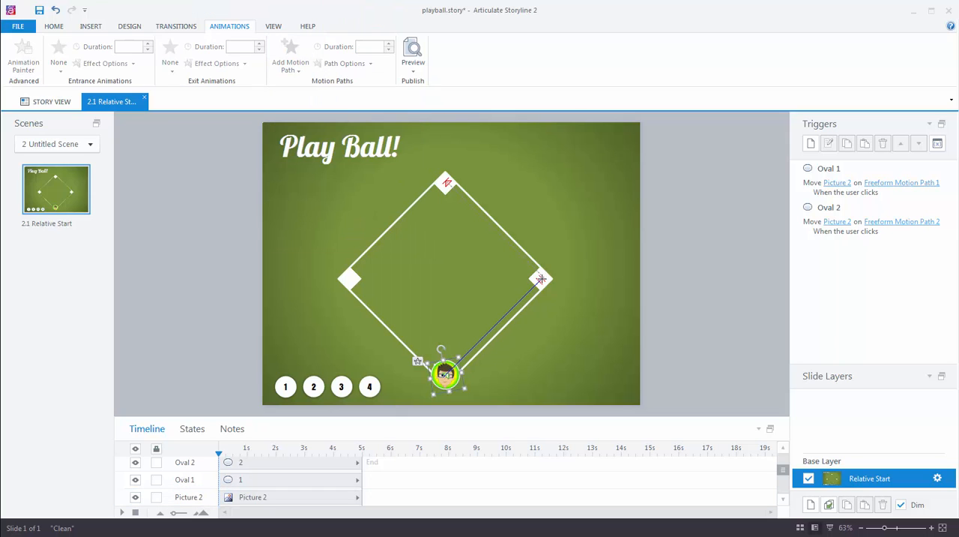
pyautogui.click(541, 279)
pyautogui.click(445, 183)
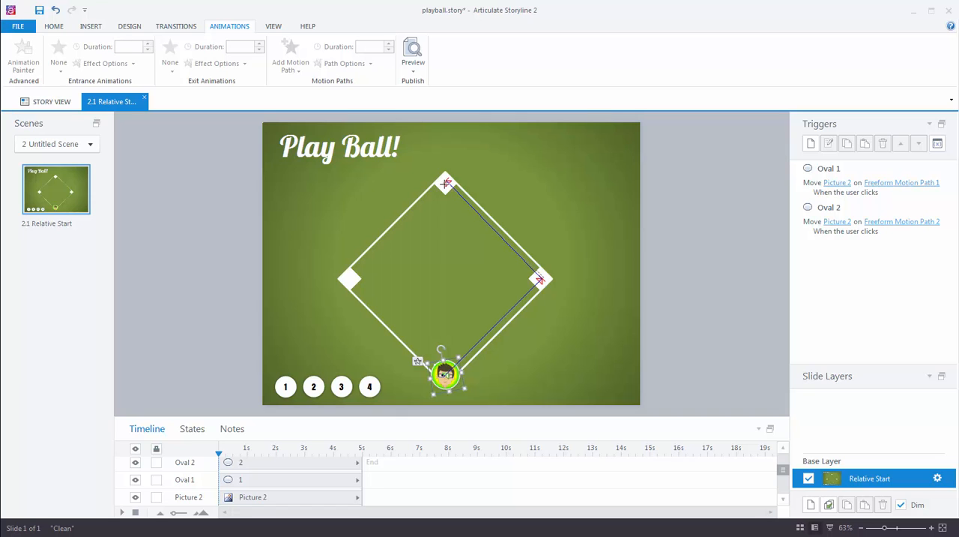
pyautogui.doubleClick(349, 278)
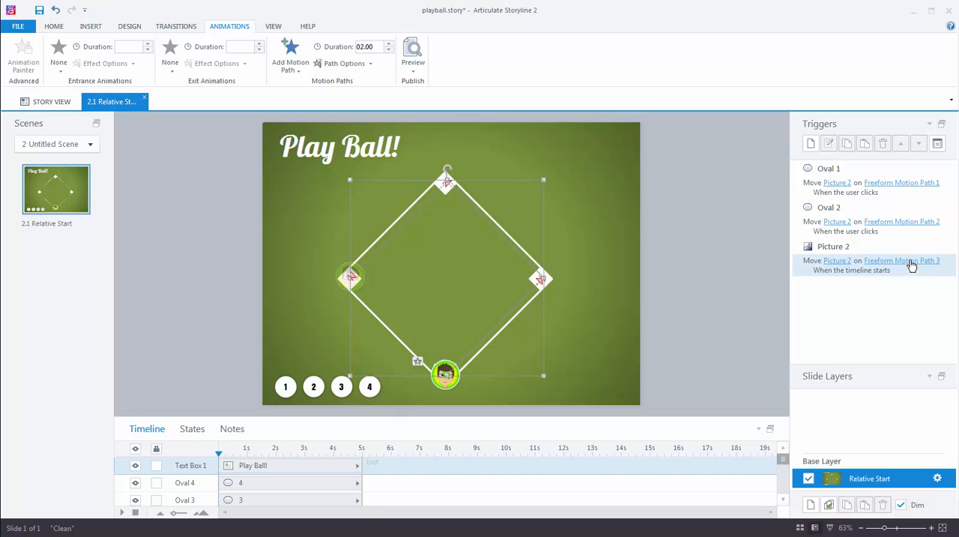
# Edit the trigger for Freeform Motion Path 3 so Picture 2 moves when the user clicks Oval 3.
pyautogui.doubleClick(816, 273)
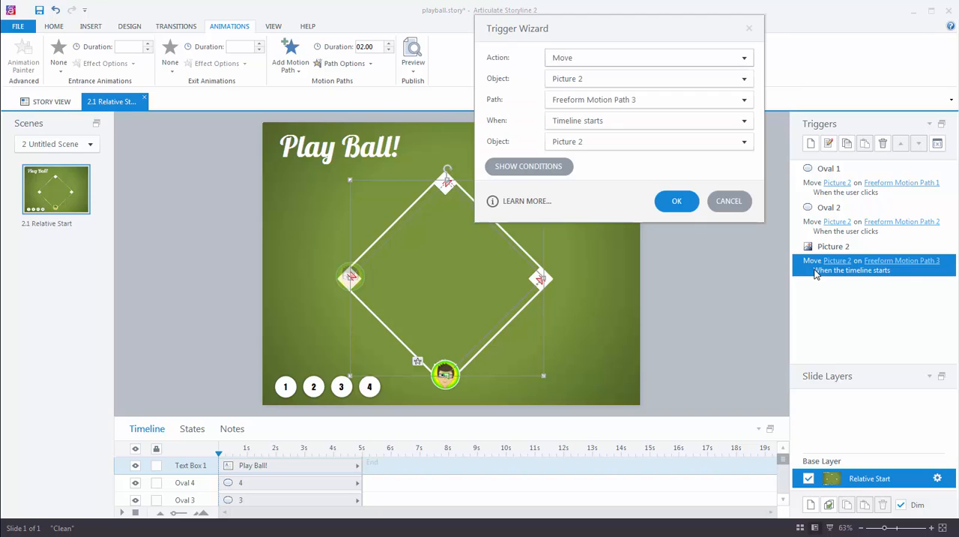
pyautogui.click(744, 120)
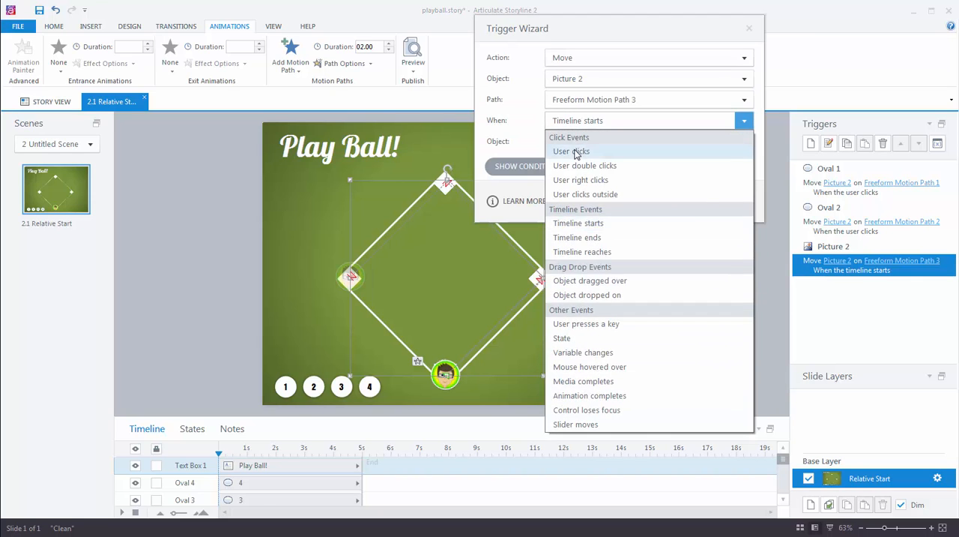
pyautogui.click(575, 152)
pyautogui.click(575, 143)
pyautogui.click(574, 319)
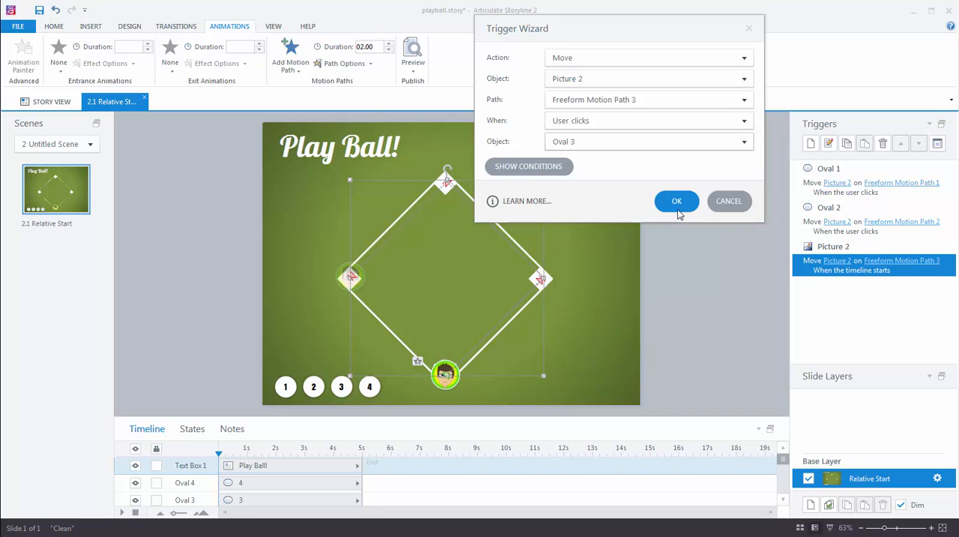
pyautogui.click(676, 201)
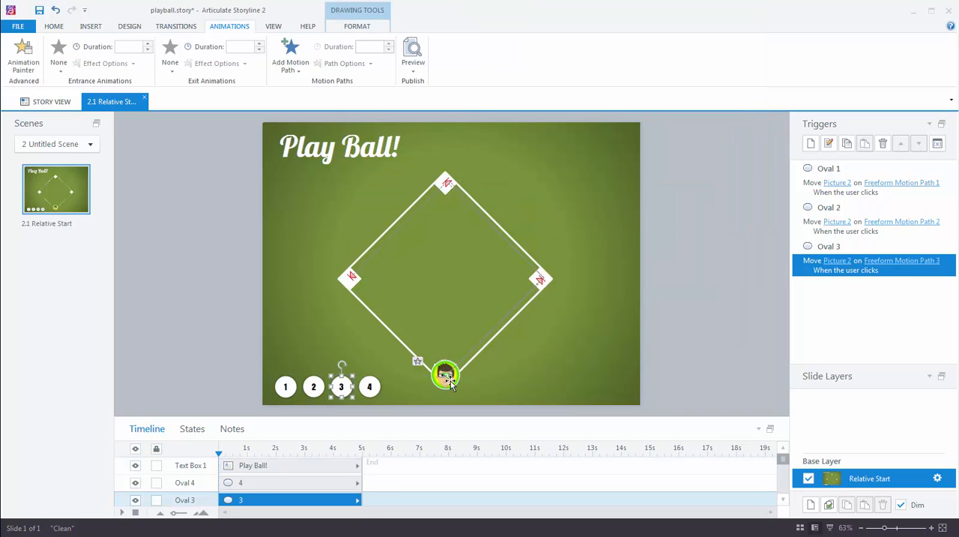
# Preview the slide and test circles 1, 2 and 3 in order to compare where each player run starts.
pyautogui.click(407, 69)
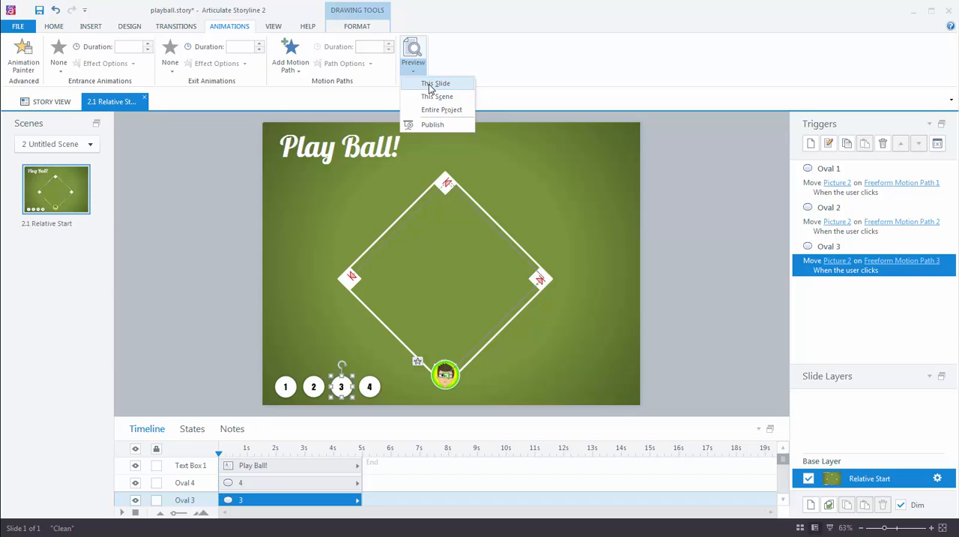
pyautogui.click(429, 85)
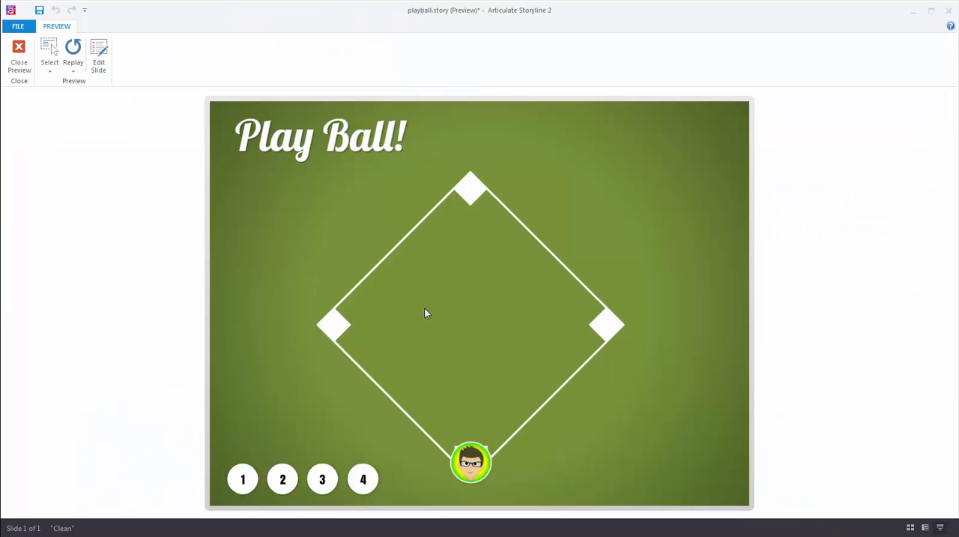
pyautogui.click(244, 482)
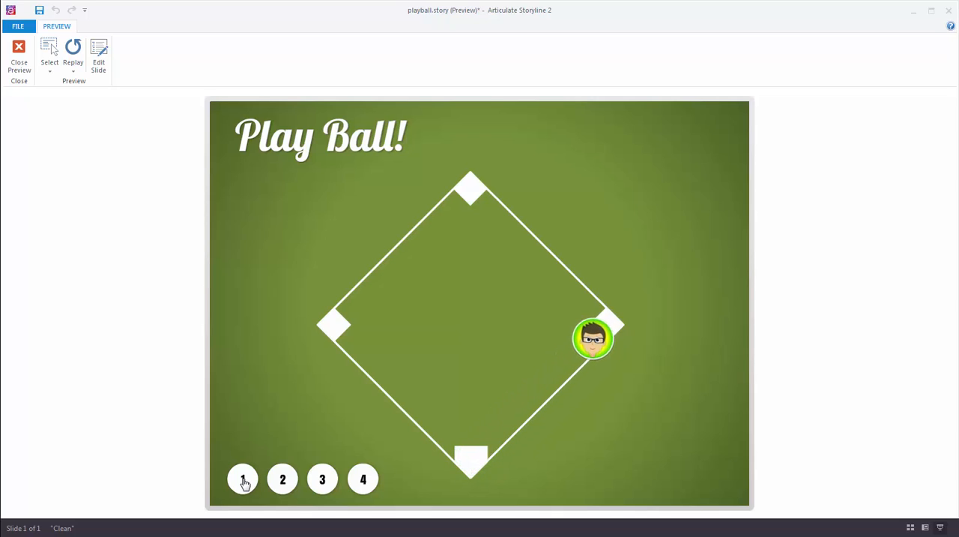
pyautogui.click(282, 482)
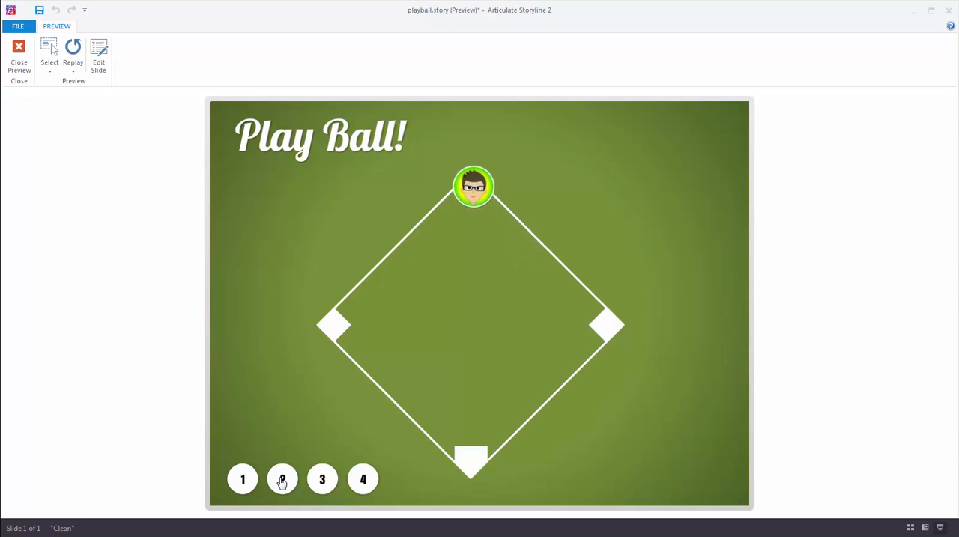
pyautogui.click(321, 481)
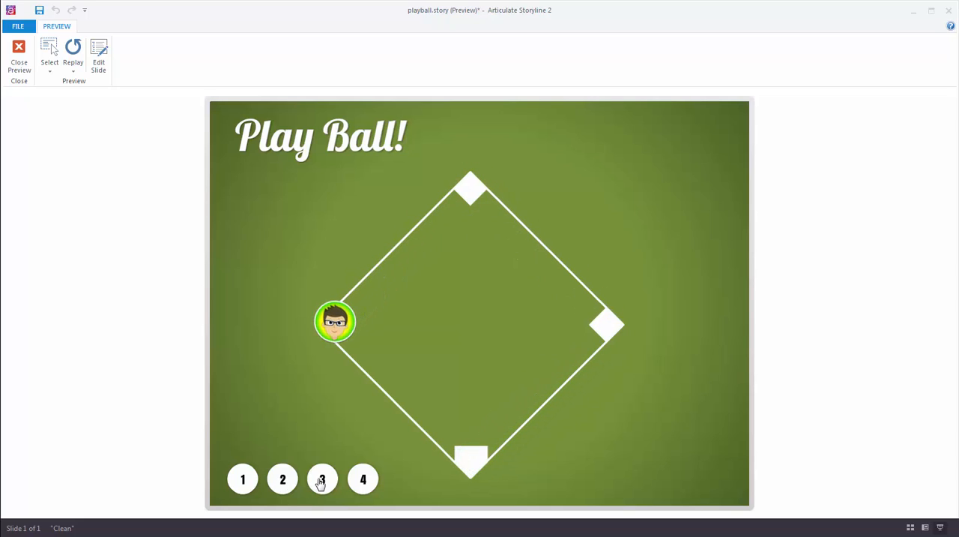
# Retest circles 1, 2 and 3 several times to check the start point of each run, and close the preview.
pyautogui.click(240, 482)
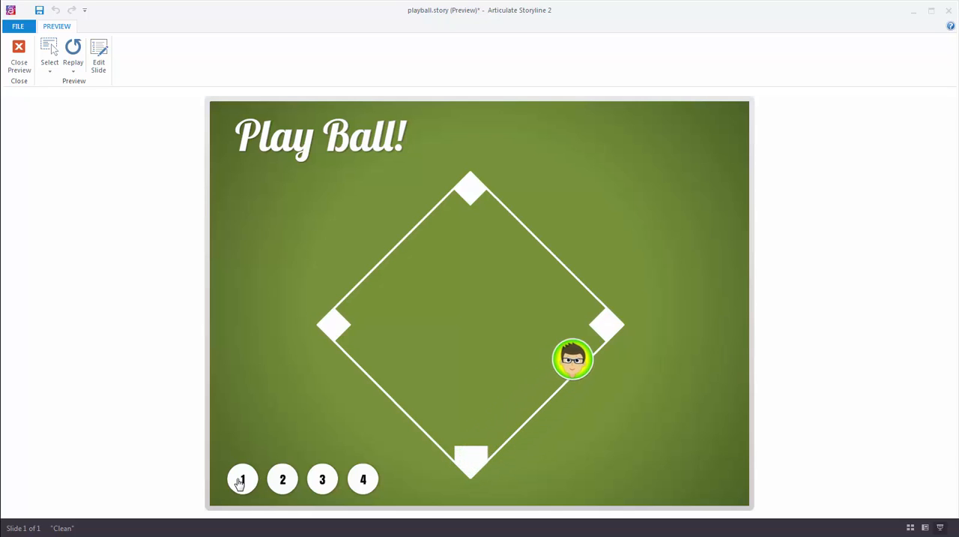
pyautogui.click(289, 482)
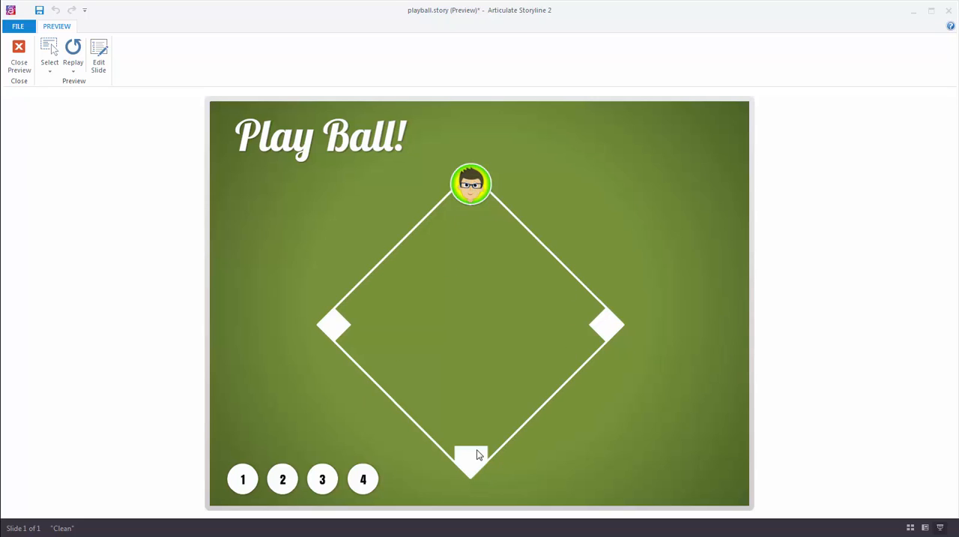
pyautogui.click(286, 480)
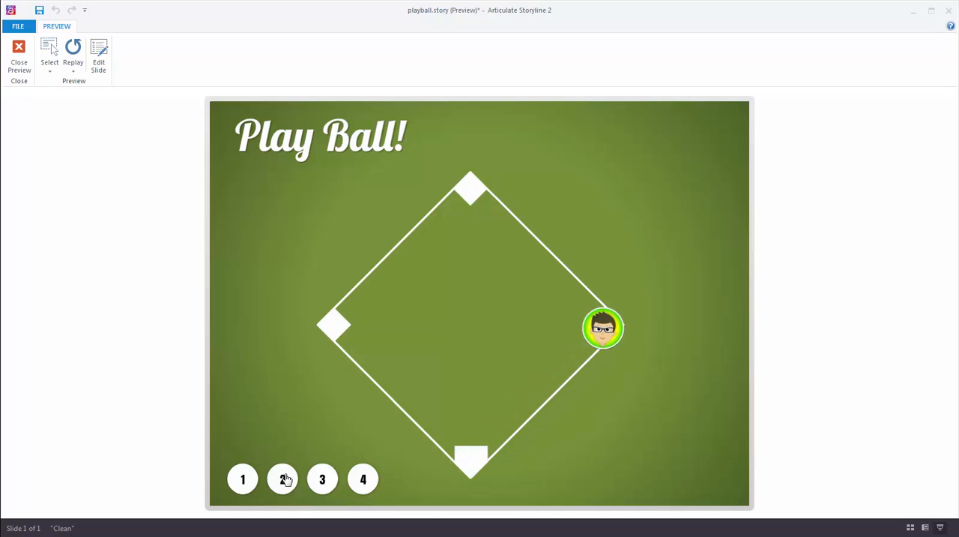
pyautogui.click(320, 481)
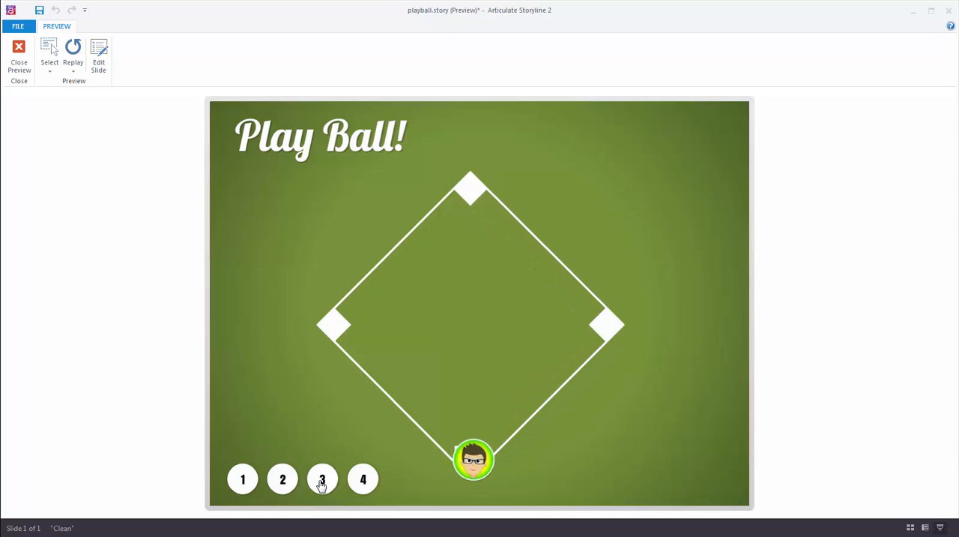
pyautogui.click(240, 487)
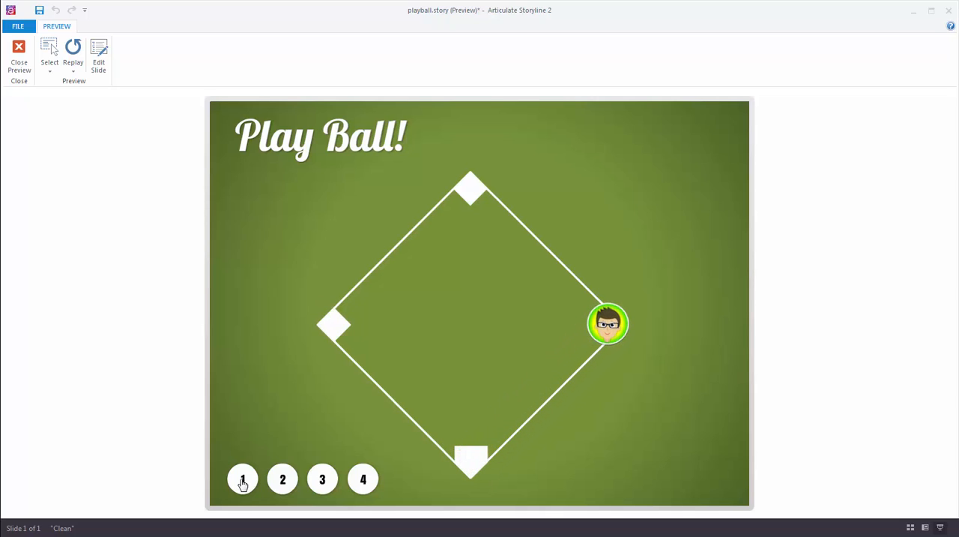
pyautogui.click(284, 480)
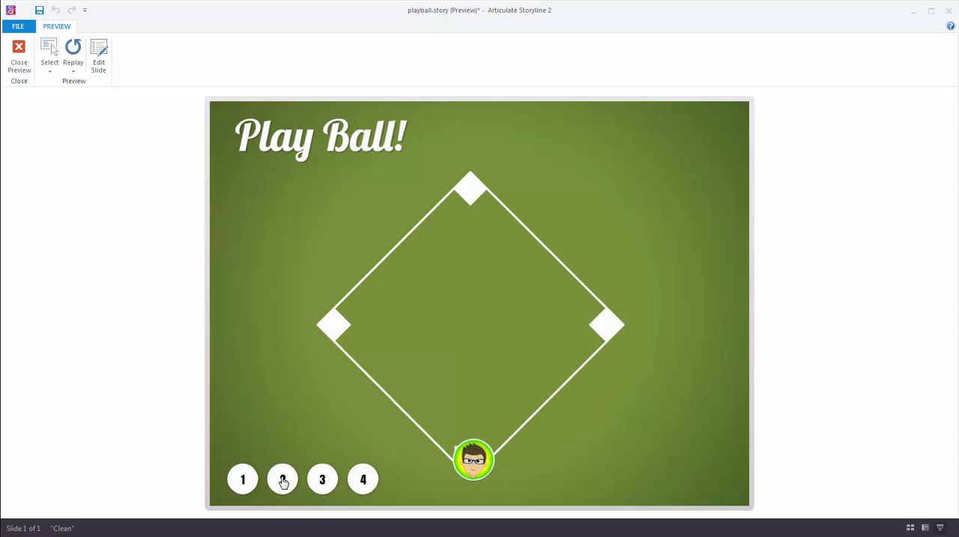
pyautogui.click(243, 480)
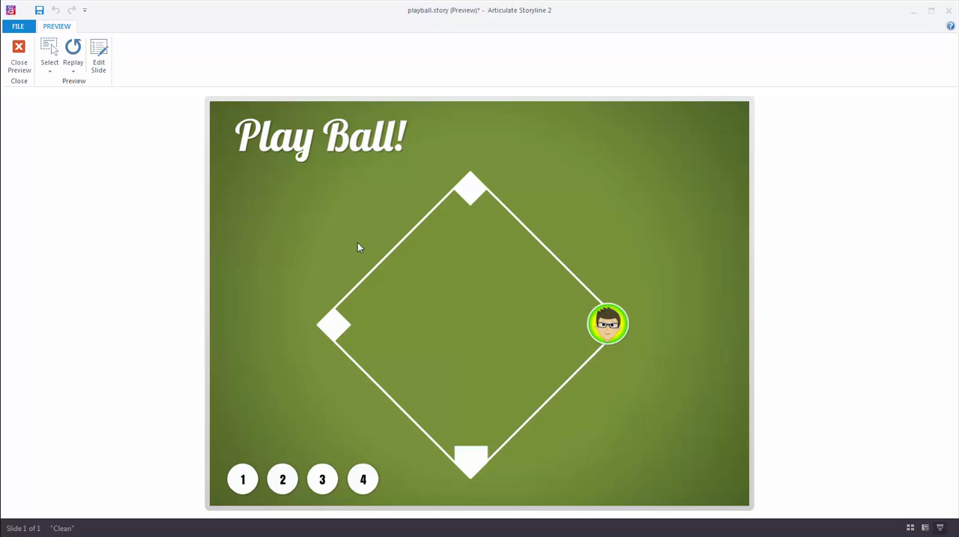
pyautogui.click(19, 57)
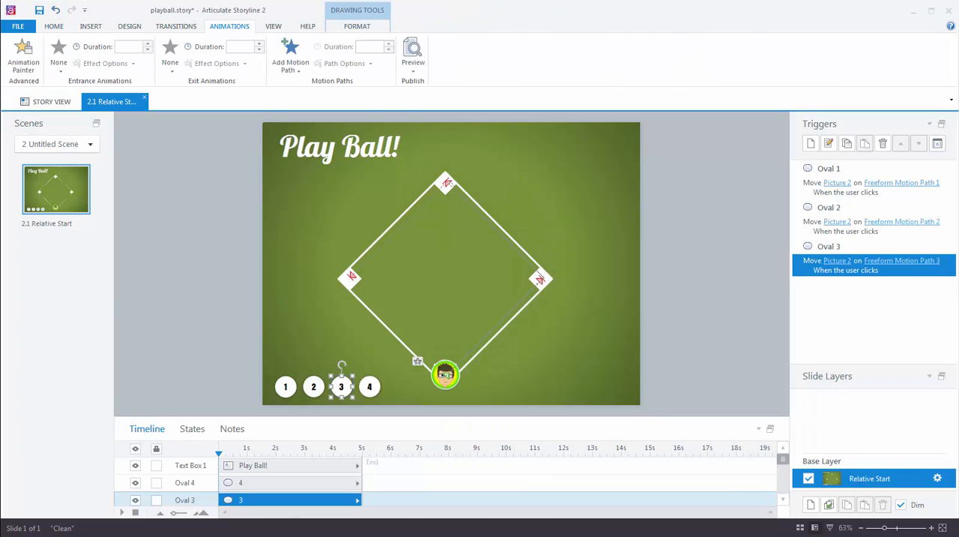
pyautogui.click(529, 365)
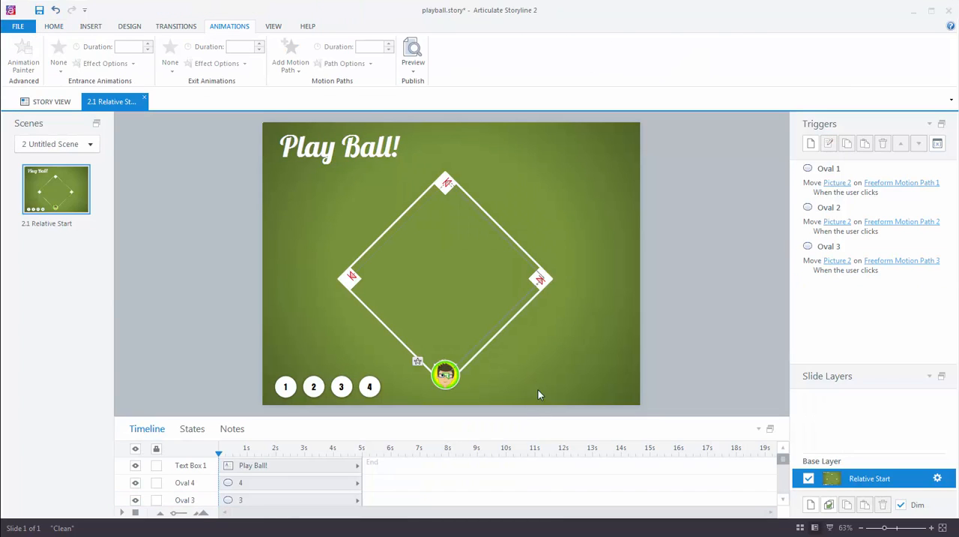
pyautogui.click(445, 373)
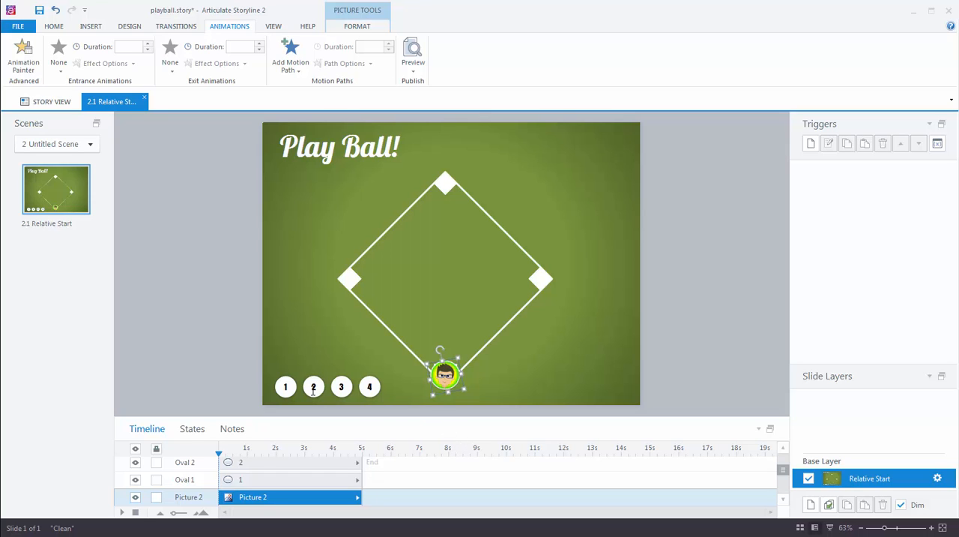
pyautogui.click(288, 384)
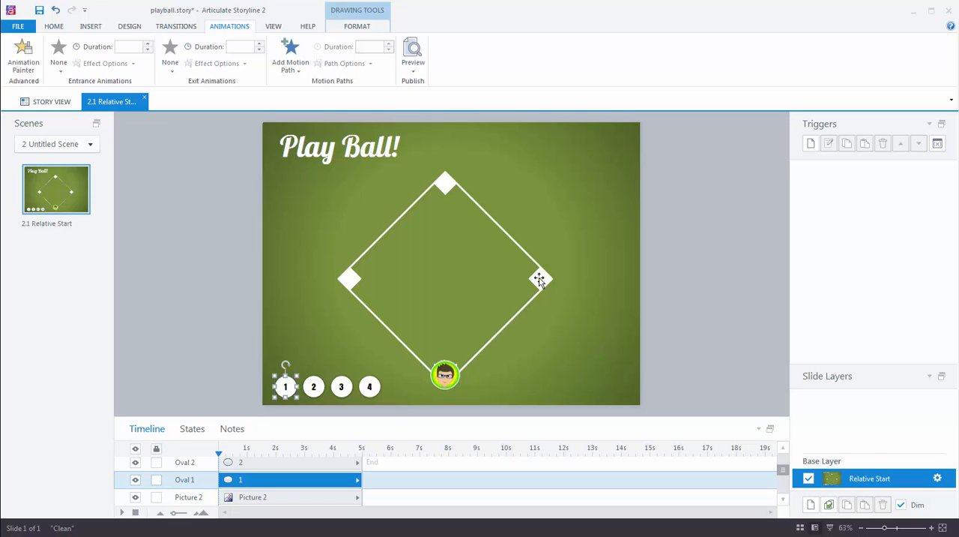
pyautogui.click(314, 386)
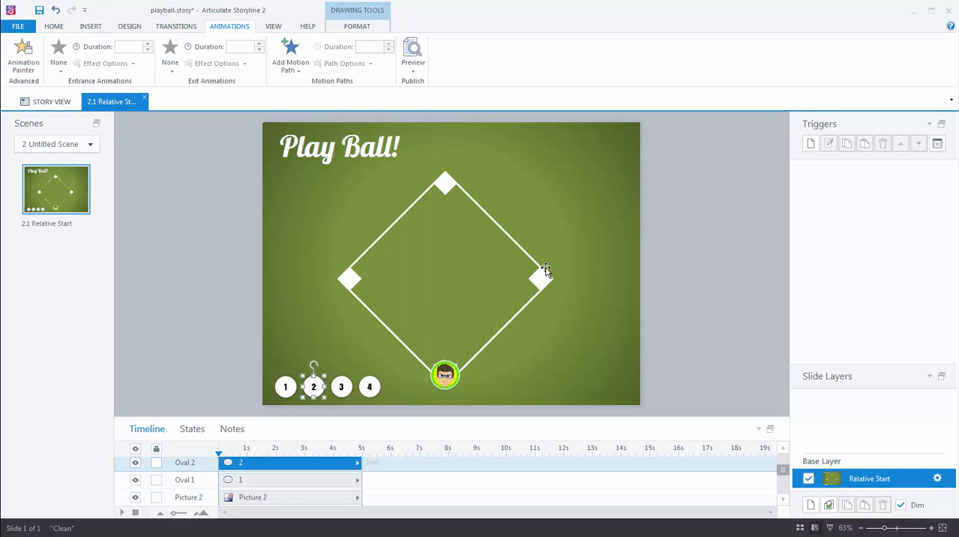
pyautogui.click(341, 386)
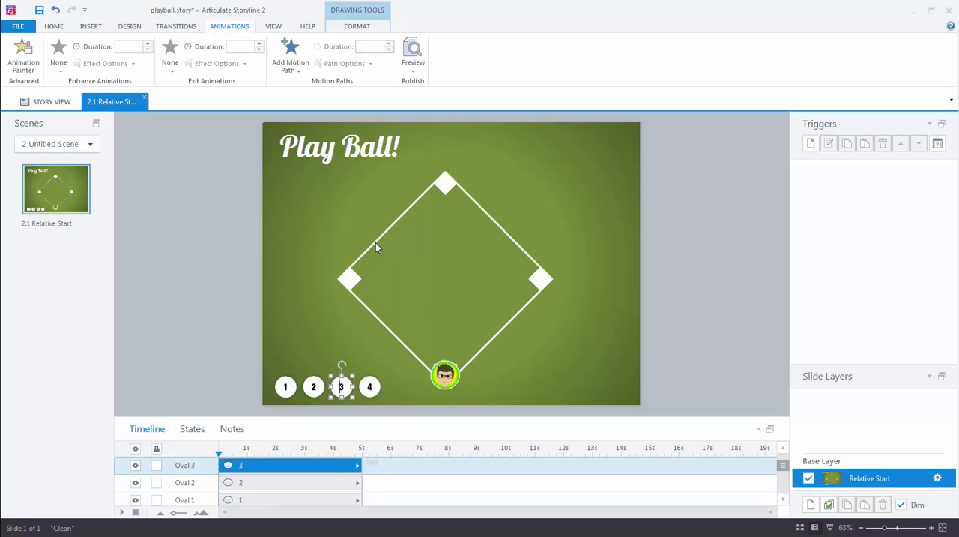
pyautogui.click(372, 387)
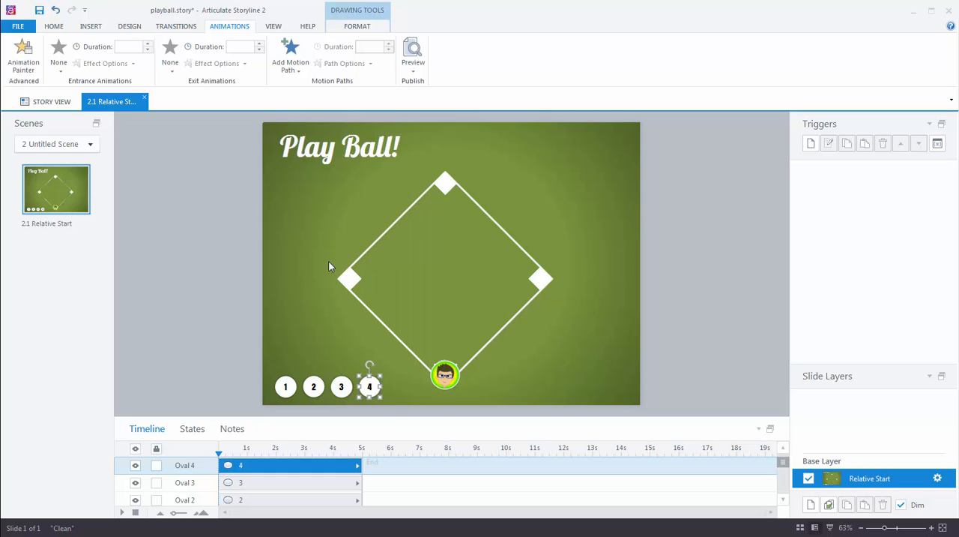
# Add a freeform motion path to the player picture, running straight from home plate to first base.
pyautogui.click(442, 374)
pyautogui.click(294, 66)
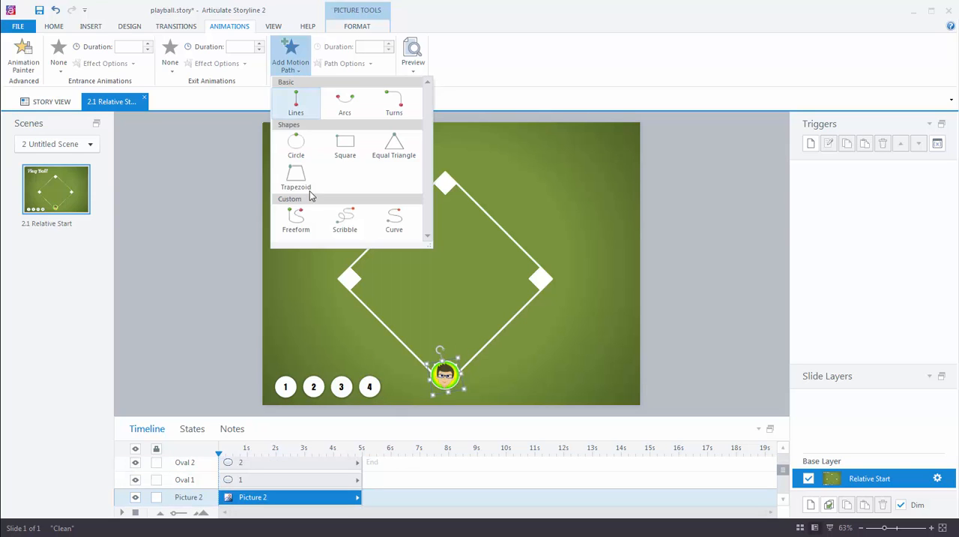
pyautogui.click(300, 222)
pyautogui.click(452, 367)
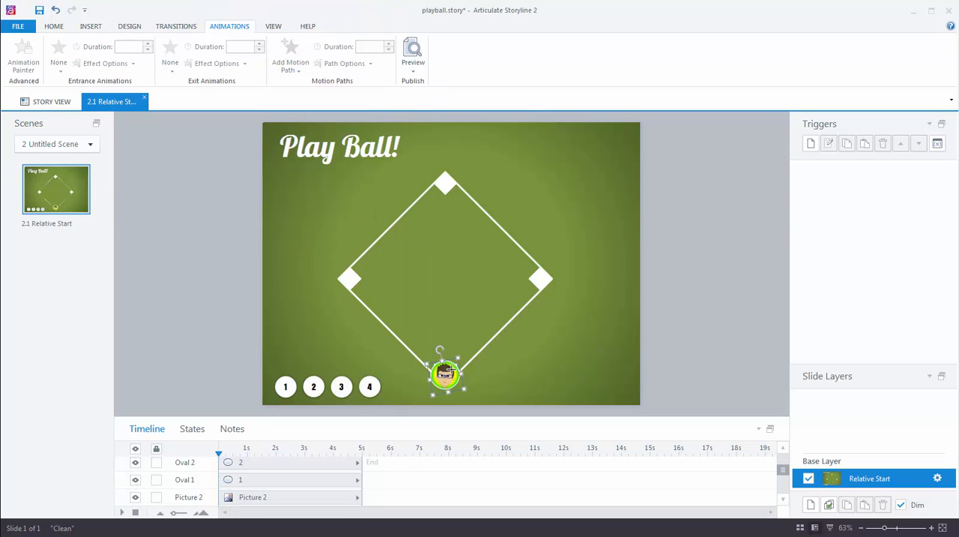
pyautogui.doubleClick(541, 278)
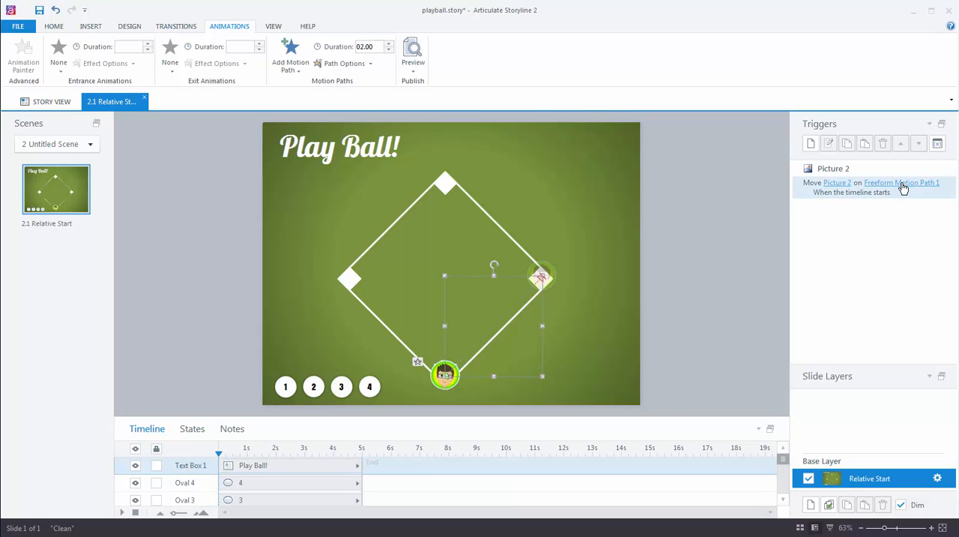
# Move the player picture to first base and add a second freeform motion path from there to second base.
pyautogui.click(446, 384)
pyautogui.moveTo(447, 384); pyautogui.dragTo(546, 288)
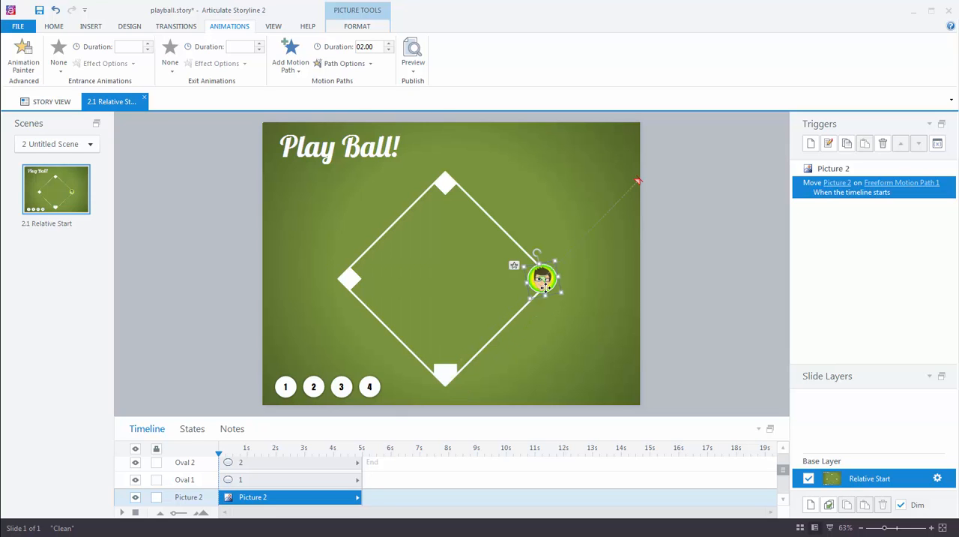
pyautogui.click(296, 67)
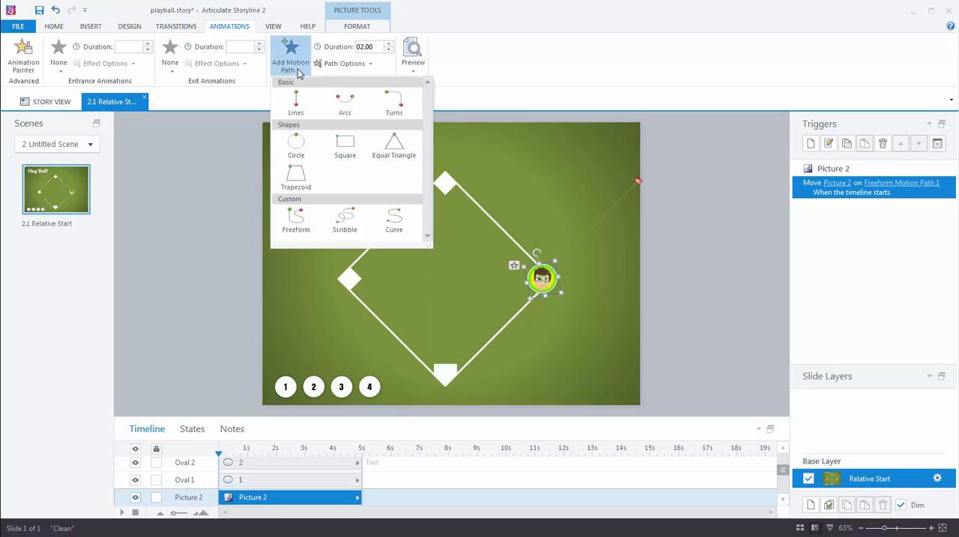
pyautogui.click(298, 221)
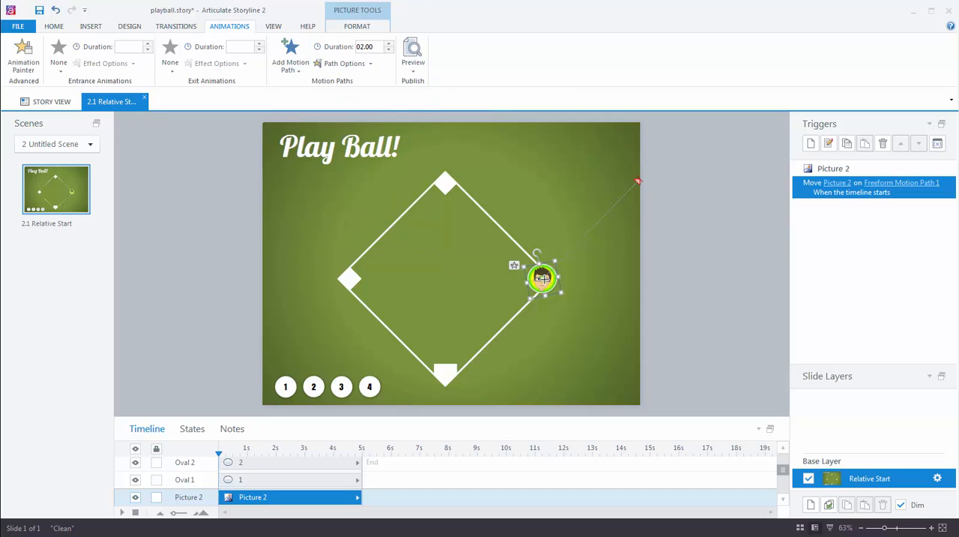
pyautogui.moveTo(542, 278); pyautogui.dragTo(444, 181)
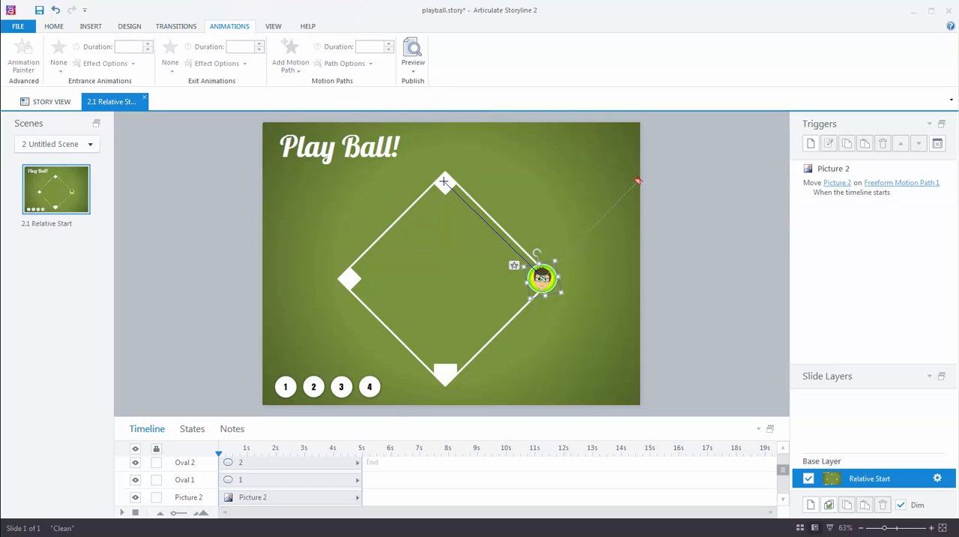
pyautogui.doubleClick(444, 182)
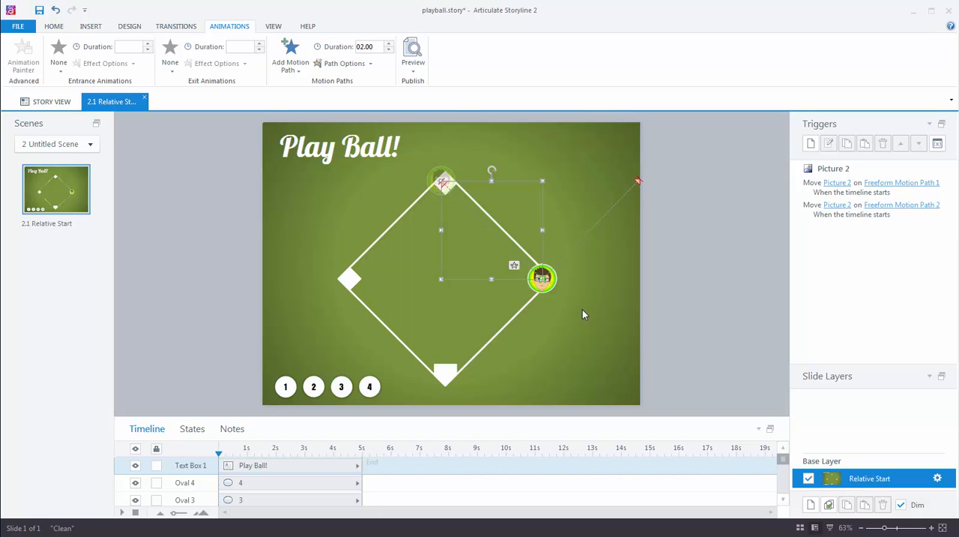
# Move the player picture to second base and add a third freeform motion path from there to third base.
pyautogui.click(550, 286)
pyautogui.moveTo(468, 204); pyautogui.dragTo(445, 179)
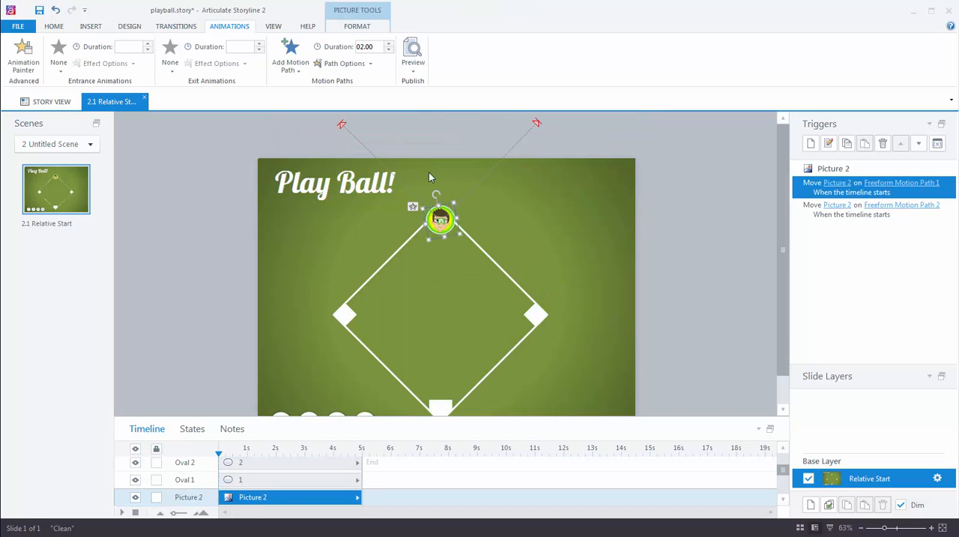
pyautogui.click(295, 73)
pyautogui.click(296, 220)
pyautogui.moveTo(441, 218); pyautogui.dragTo(346, 317)
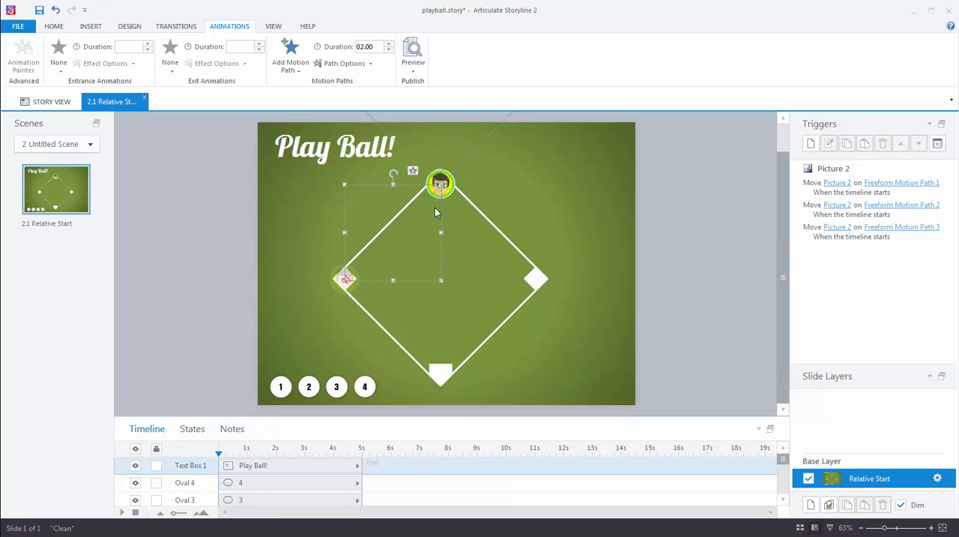
# Add a fourth freeform motion path to the player picture from third base to home plate, and return the picture to home plate.
pyautogui.click(451, 191)
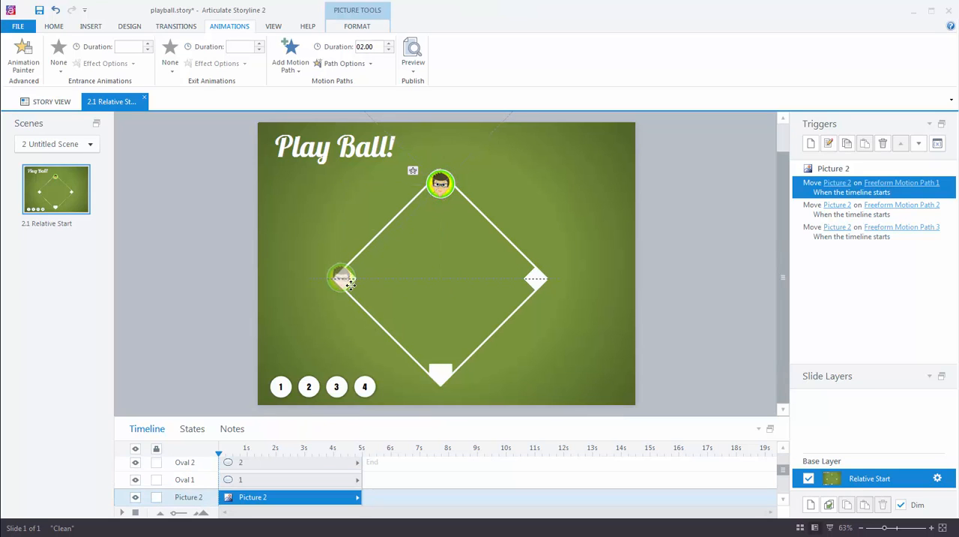
pyautogui.click(290, 63)
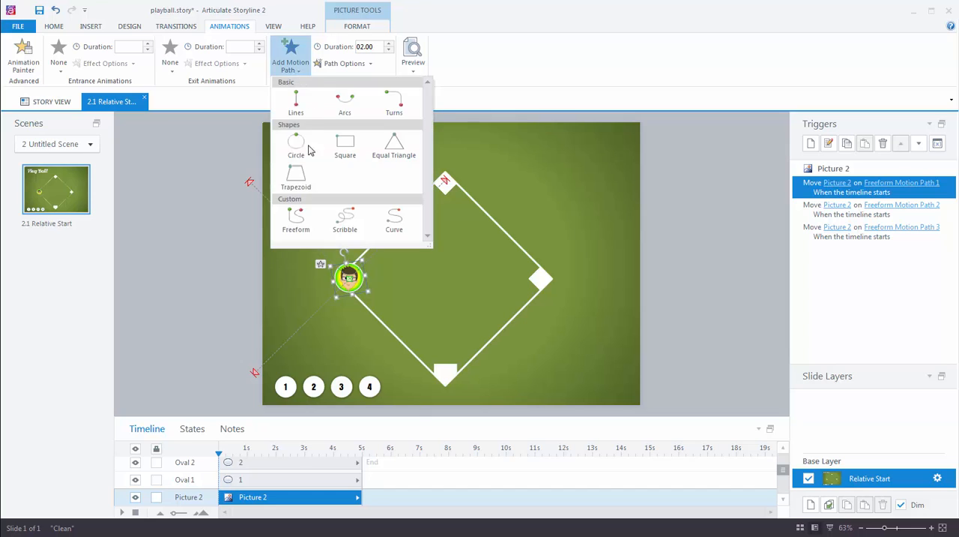
pyautogui.click(296, 218)
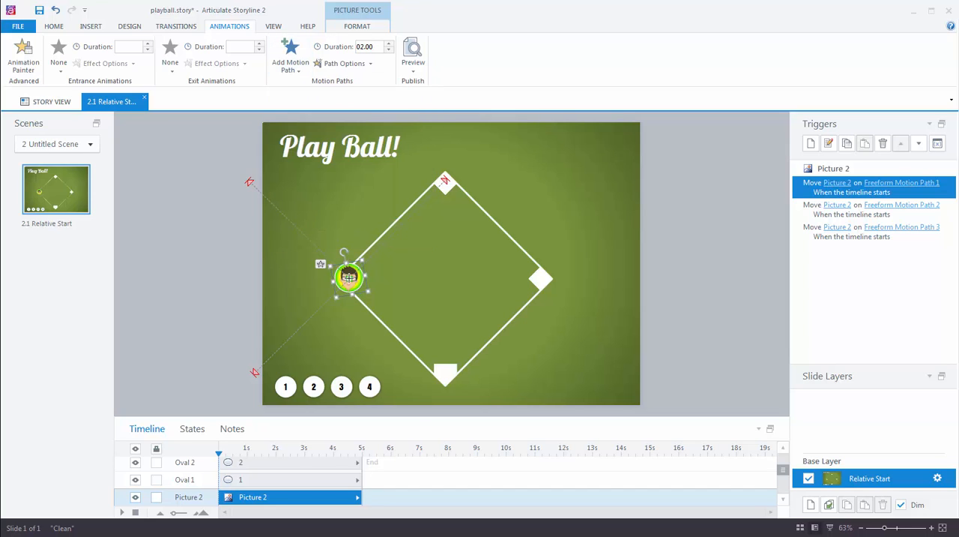
pyautogui.click(348, 278)
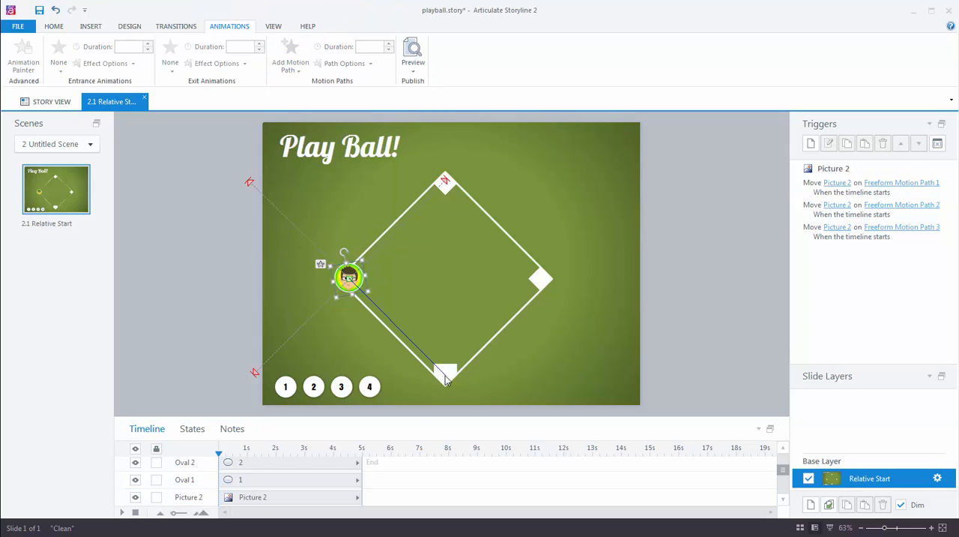
pyautogui.doubleClick(445, 378)
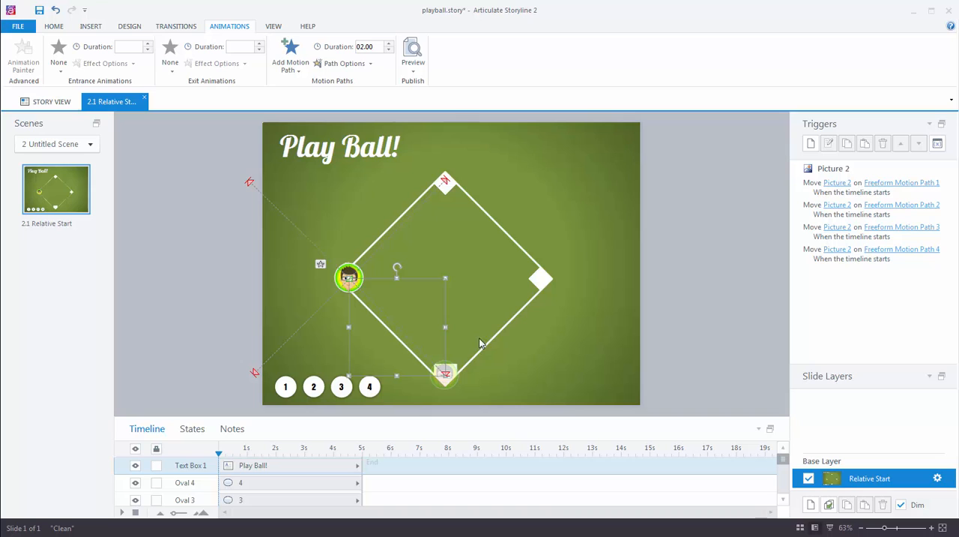
pyautogui.click(351, 267)
pyautogui.moveTo(352, 268); pyautogui.dragTo(447, 363)
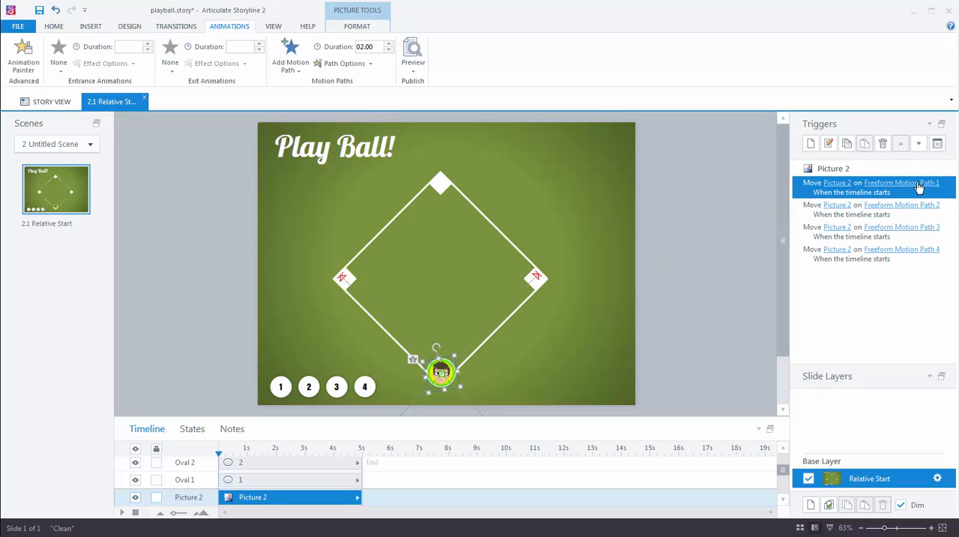
# Set the Freeform Motion Path 1 trigger to run when the user clicks Oval 1.
pyautogui.click(281, 387)
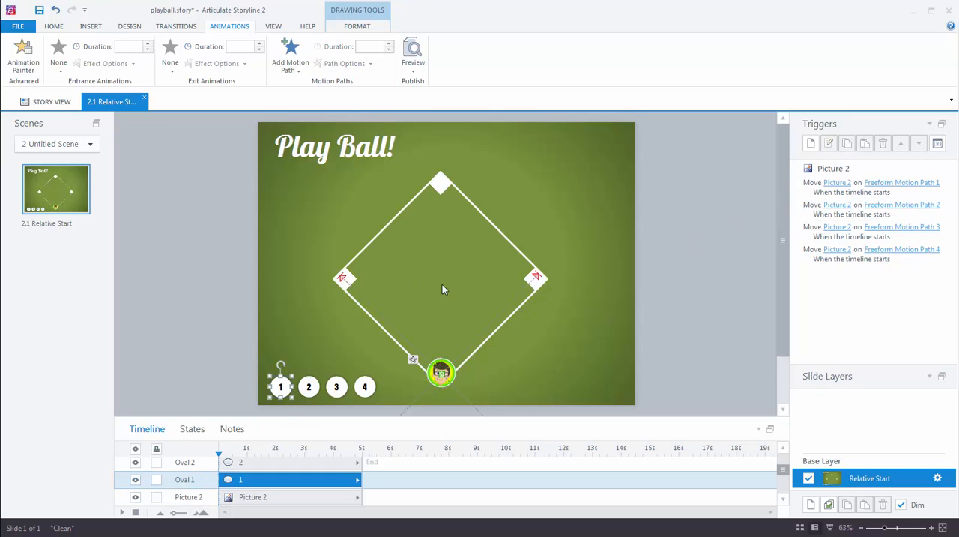
pyautogui.doubleClick(813, 190)
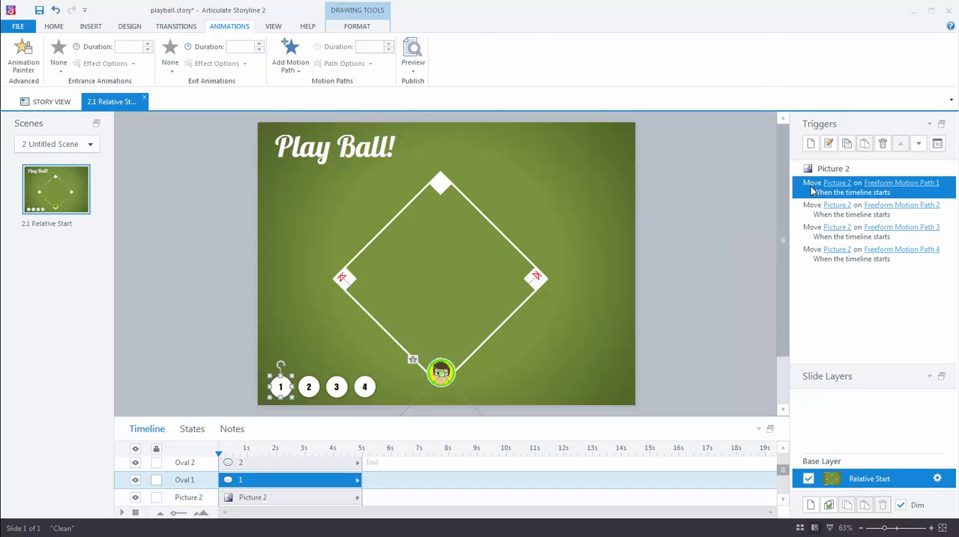
pyautogui.click(585, 121)
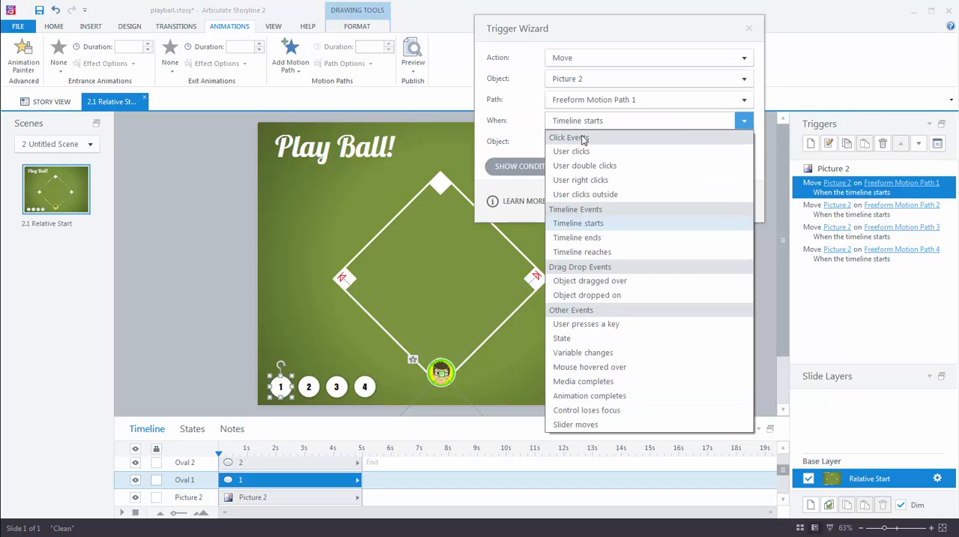
pyautogui.click(579, 147)
pyautogui.click(578, 144)
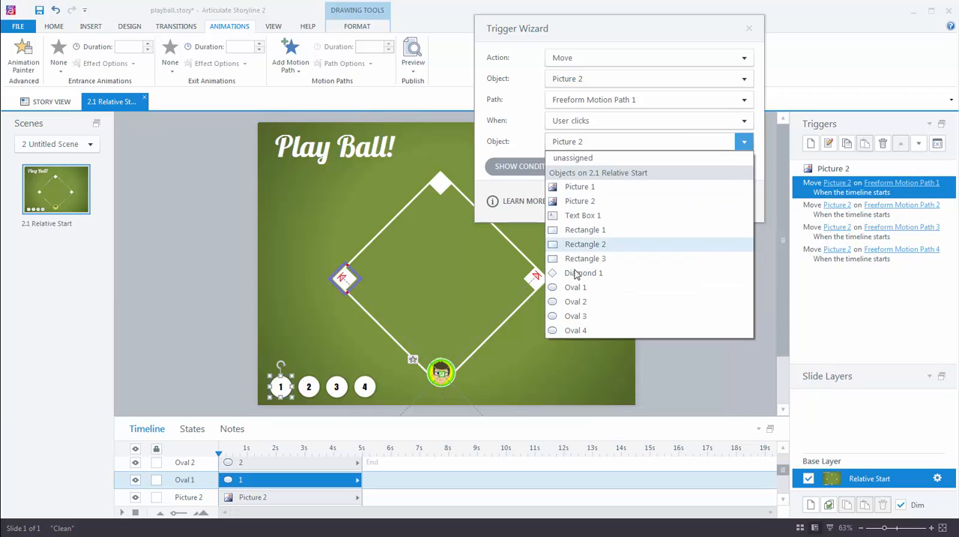
pyautogui.click(574, 287)
pyautogui.click(667, 201)
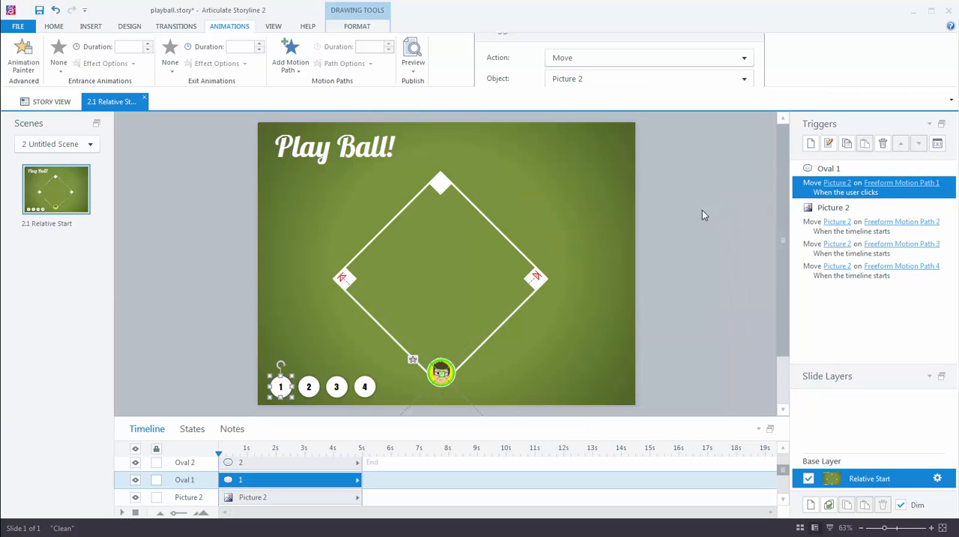
# Set the Freeform Motion Path 2 trigger to run when the user clicks Oval 2.
pyautogui.doubleClick(812, 227)
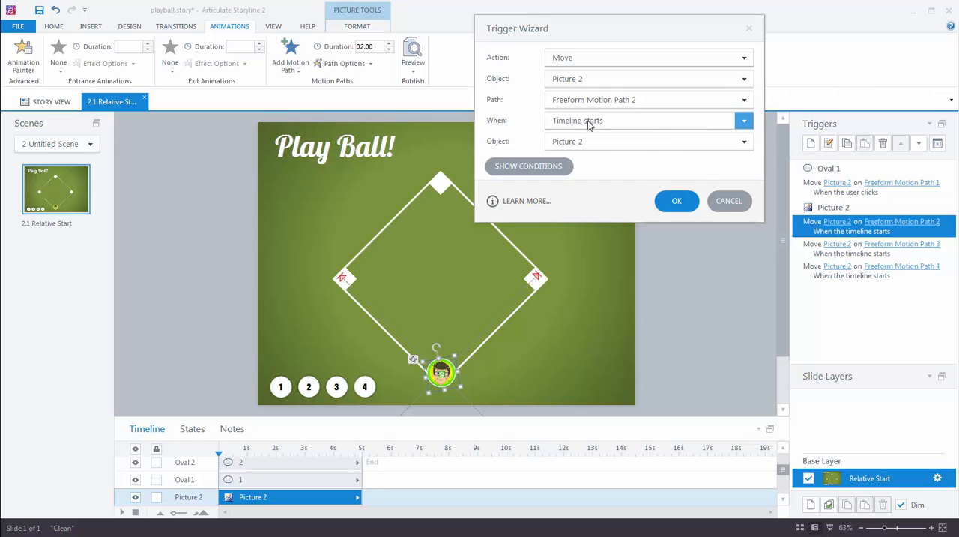
pyautogui.click(589, 122)
pyautogui.click(589, 150)
pyautogui.click(589, 141)
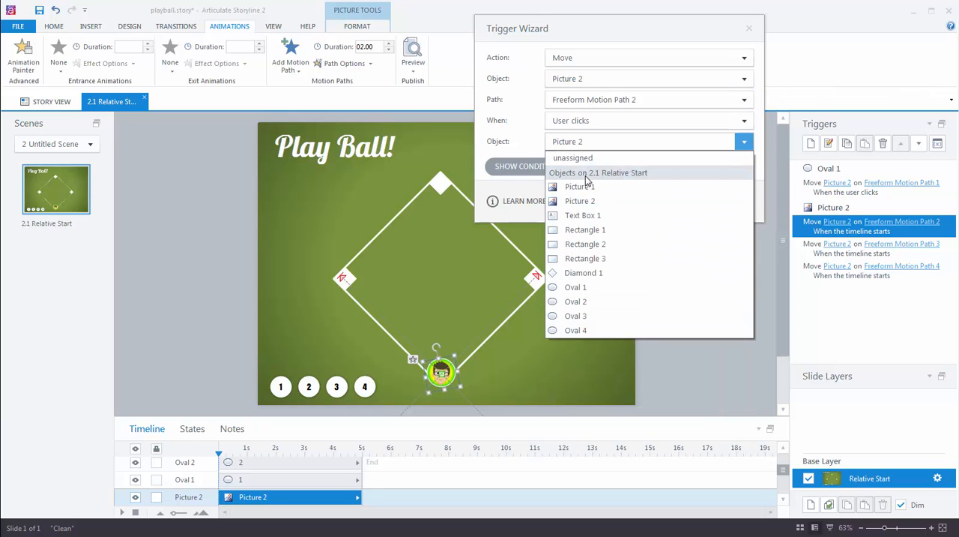
pyautogui.click(581, 301)
pyautogui.click(677, 202)
# Set the Freeform Motion Path 3 trigger to run when the user clicks Oval 3.
pyautogui.click(811, 269)
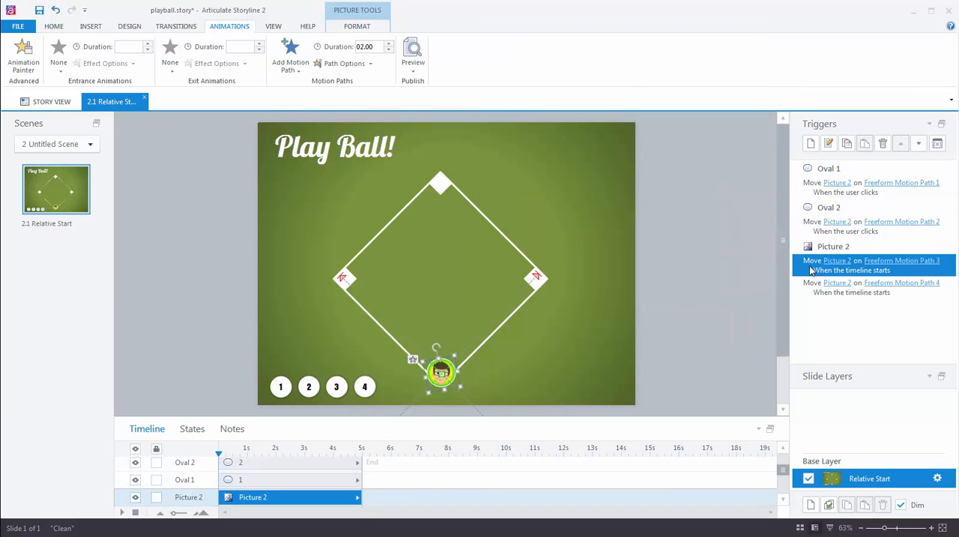
pyautogui.doubleClick(811, 270)
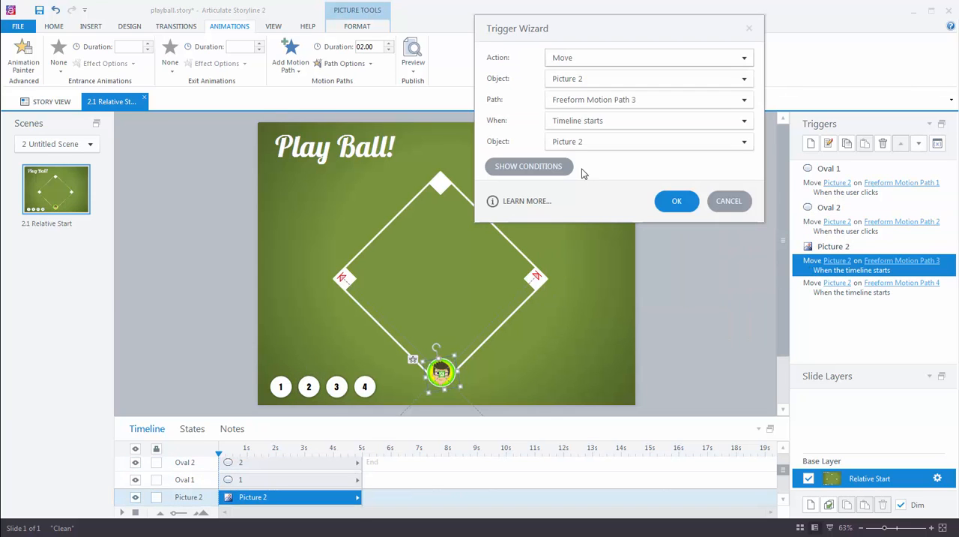
pyautogui.click(582, 121)
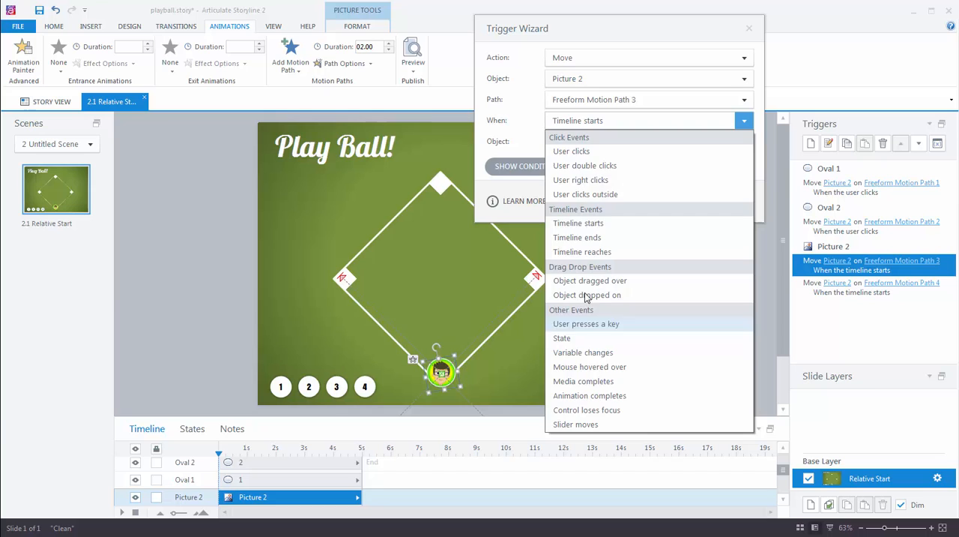
pyautogui.click(571, 150)
pyautogui.click(577, 141)
pyautogui.click(583, 320)
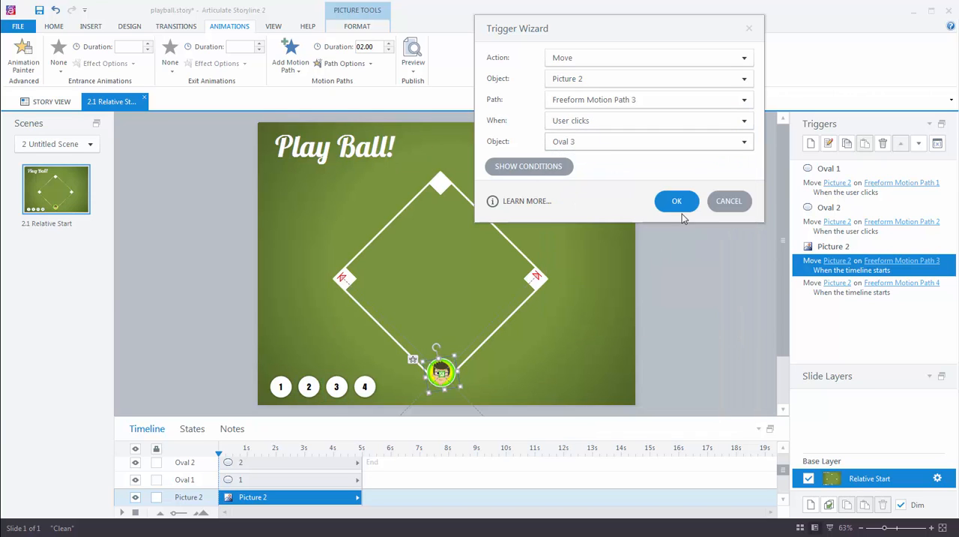
pyautogui.click(676, 200)
# Set the Freeform Motion Path 4 trigger to run when the user clicks Oval 4.
pyautogui.click(814, 304)
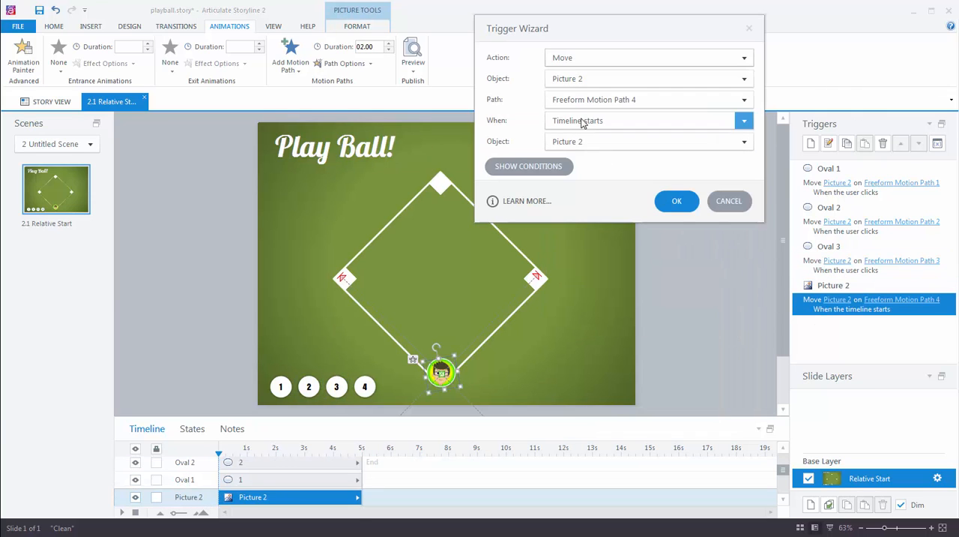
pyautogui.click(604, 123)
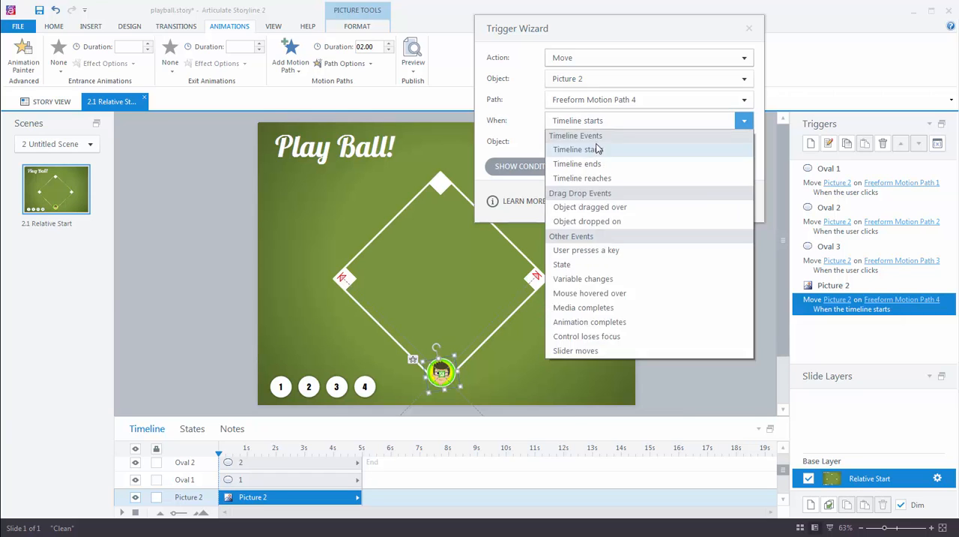
pyautogui.click(571, 151)
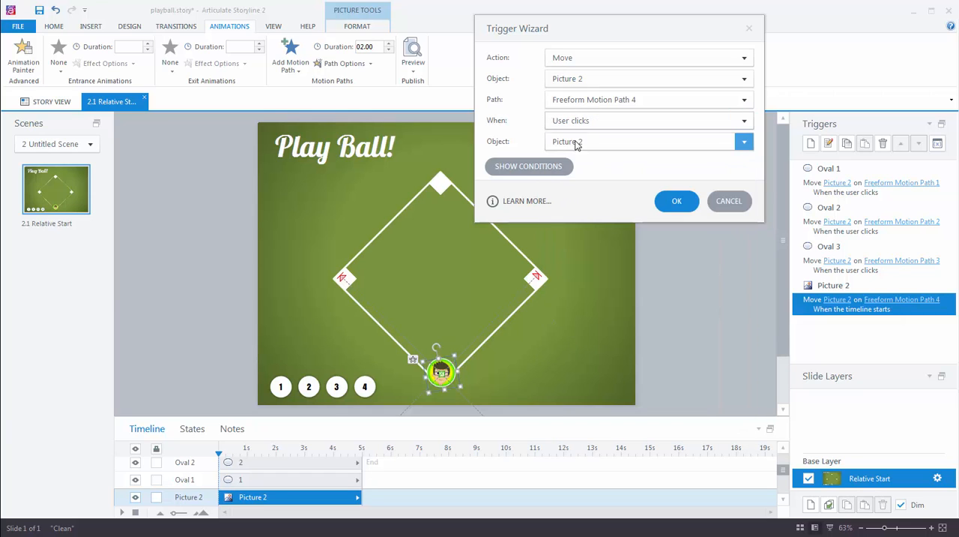
pyautogui.click(744, 141)
pyautogui.click(576, 329)
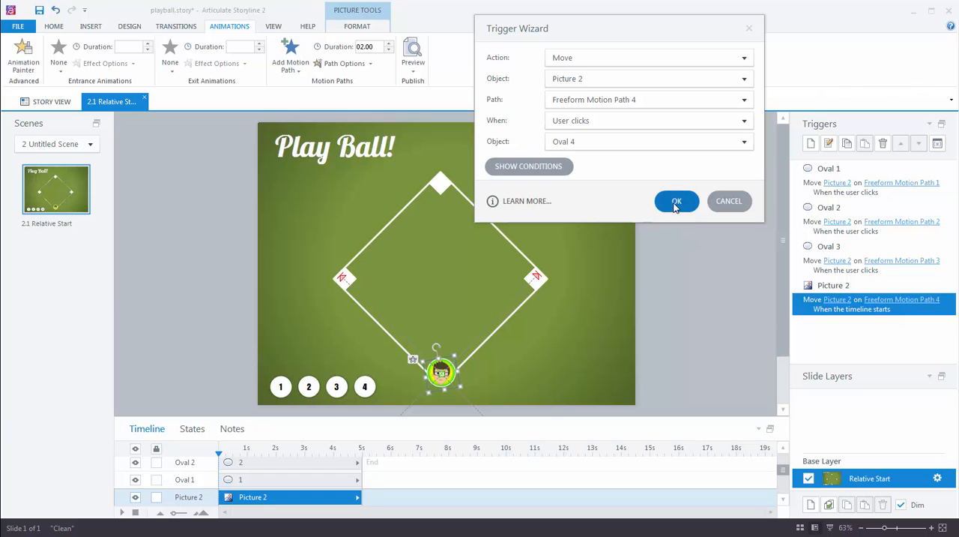
pyautogui.click(675, 204)
# Preview the slide, test circles 1 and 2 to check where each run starts, and close the preview.
pyautogui.click(415, 75)
pyautogui.click(427, 80)
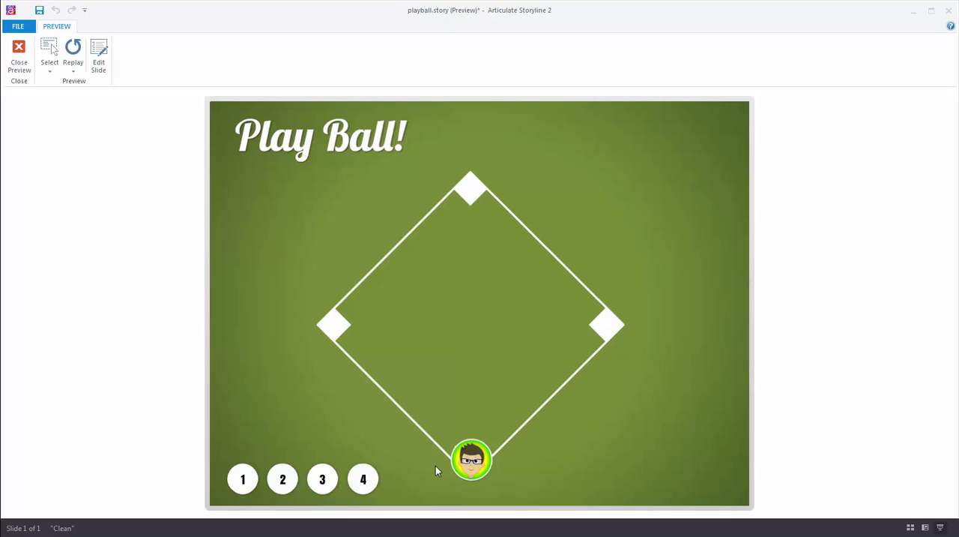
pyautogui.click(243, 478)
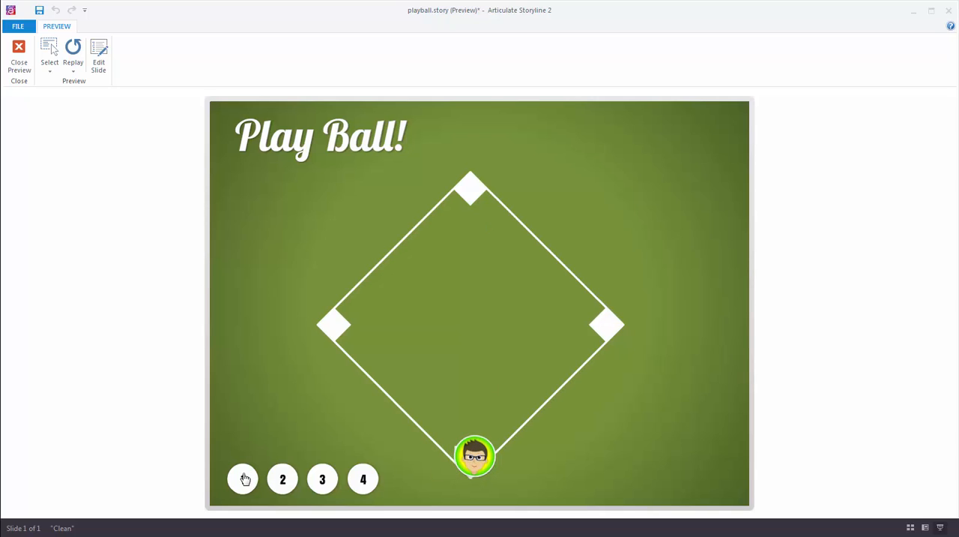
pyautogui.click(283, 480)
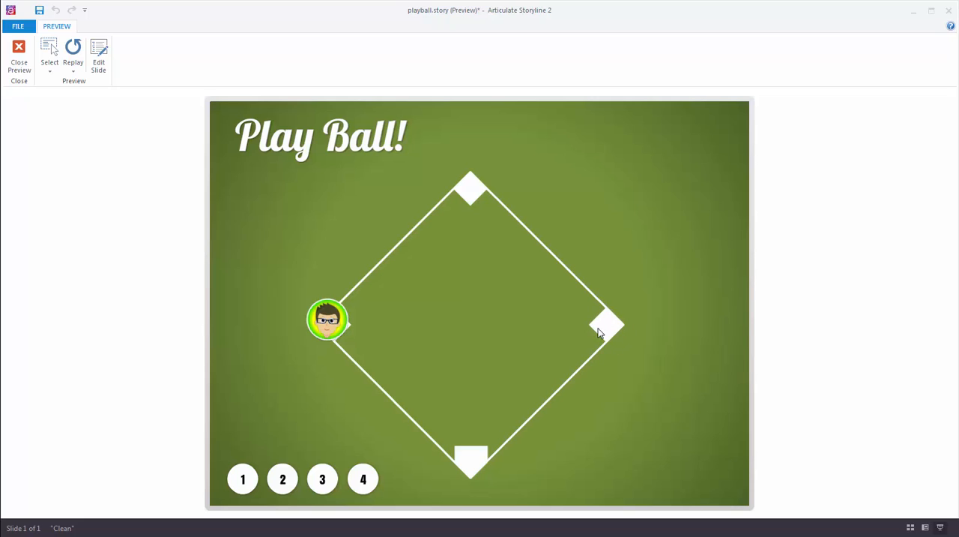
pyautogui.click(20, 52)
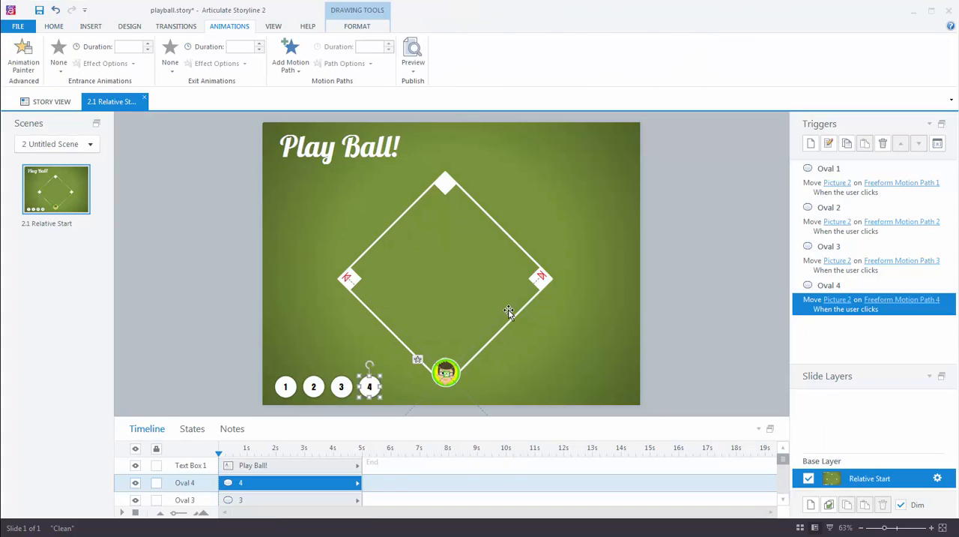
# Turn on Relative Start Point for the home-to-first and first-to-second motion paths.
pyautogui.click(509, 310)
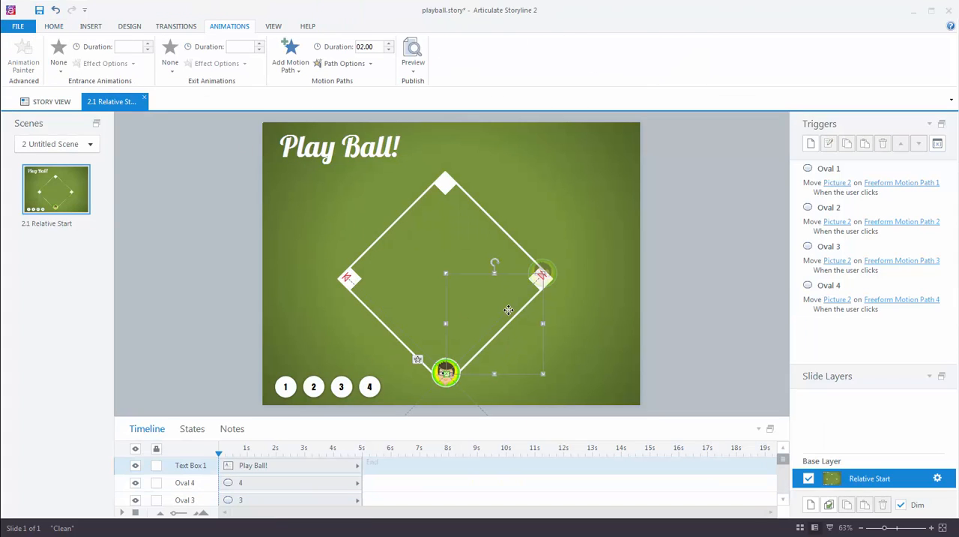
pyautogui.click(344, 63)
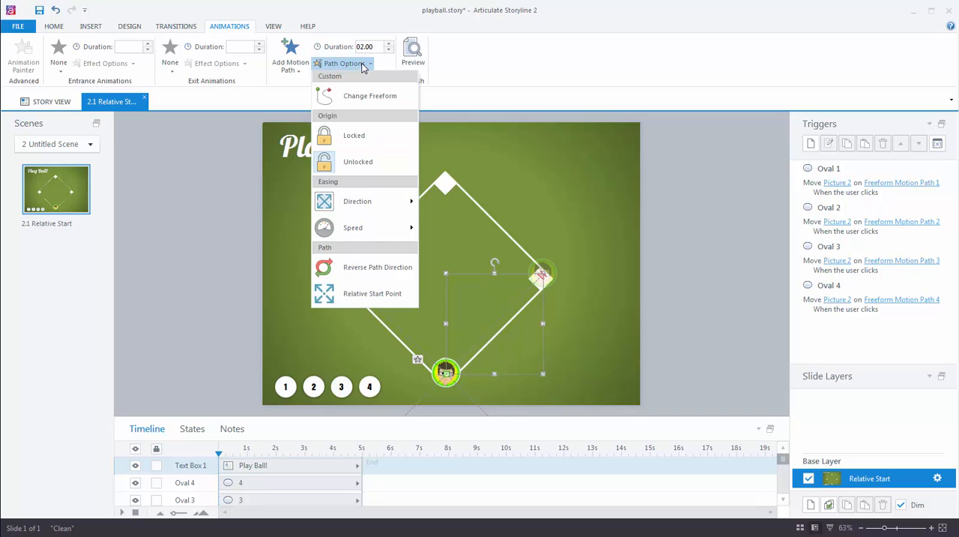
pyautogui.click(325, 297)
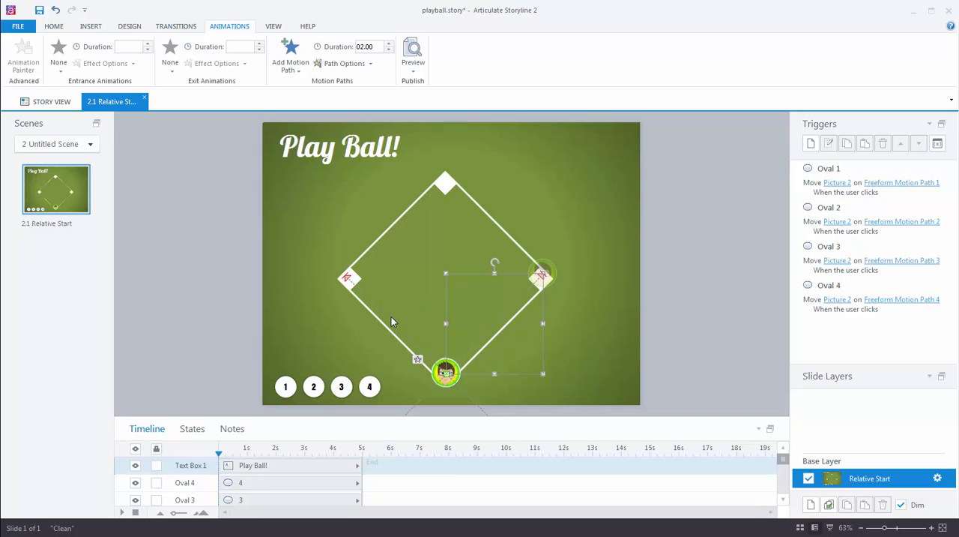
pyautogui.click(418, 361)
pyautogui.click(344, 63)
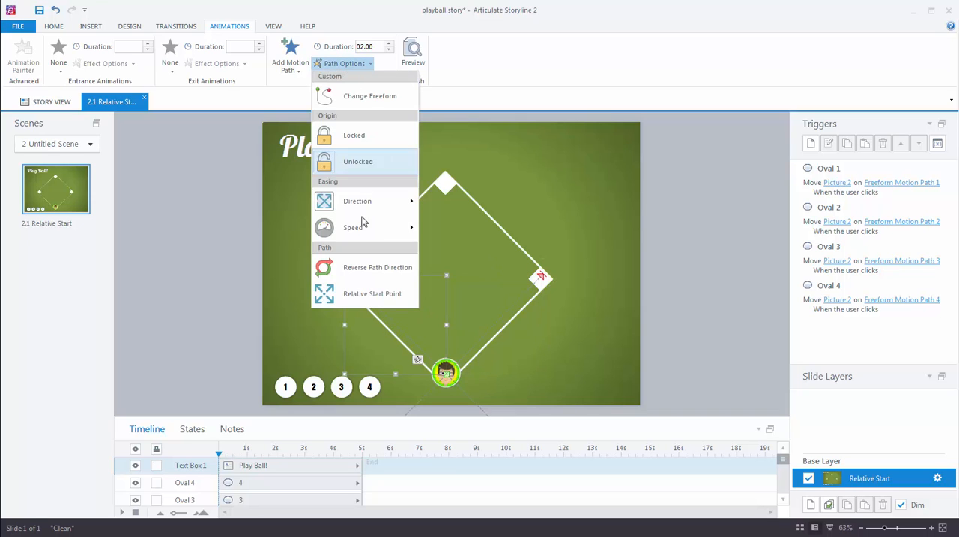
pyautogui.click(352, 293)
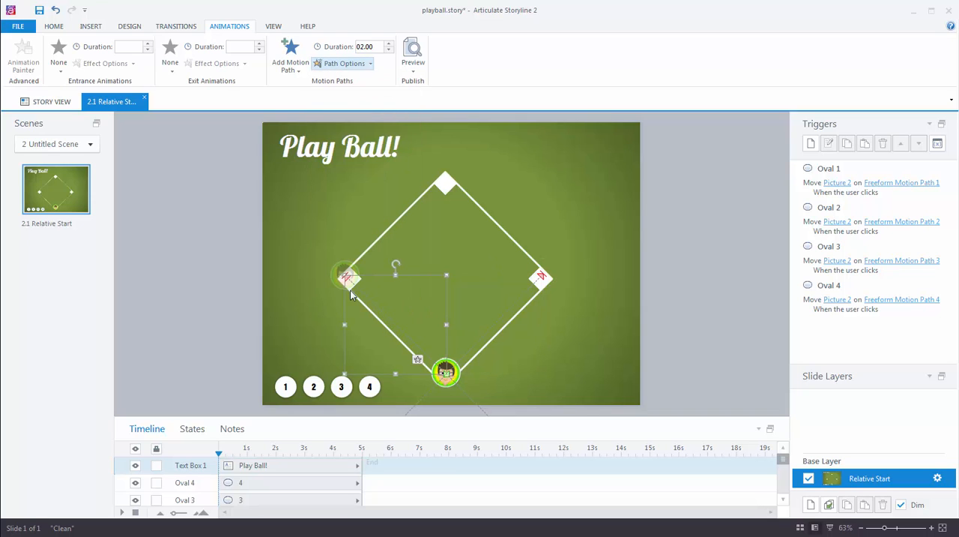
# Turn on Relative Start Point for the third-to-home and second-to-third motion paths.
pyautogui.click(468, 397)
pyautogui.click(344, 63)
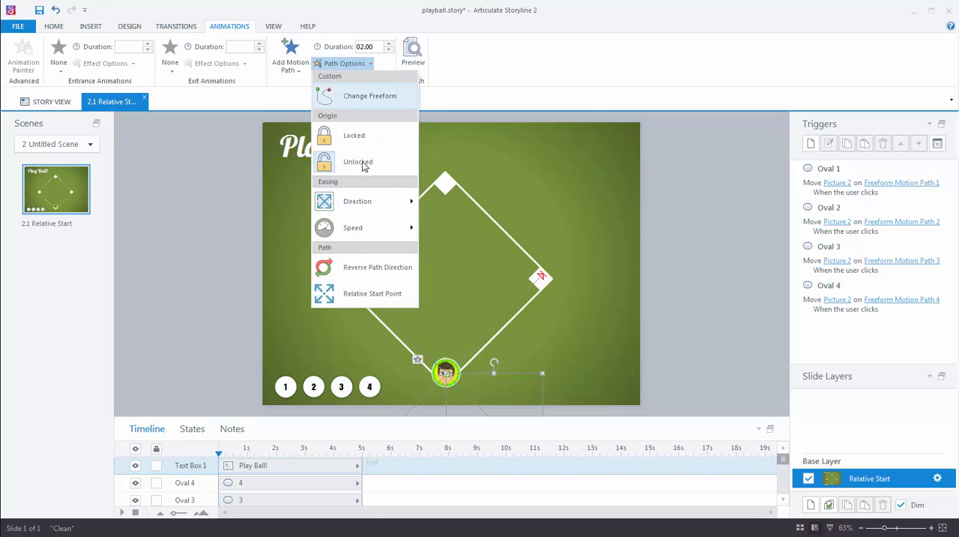
pyautogui.click(357, 296)
pyautogui.click(419, 366)
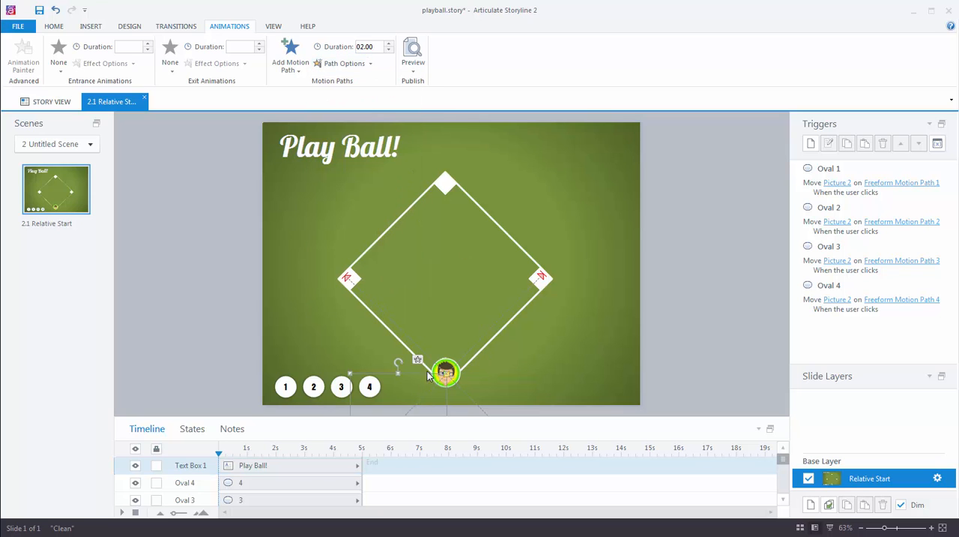
pyautogui.click(356, 64)
pyautogui.click(354, 291)
# Preview the slide, test circles 1 to 4 in order to check the full run around the bases, and close the preview.
pyautogui.click(413, 66)
pyautogui.click(424, 81)
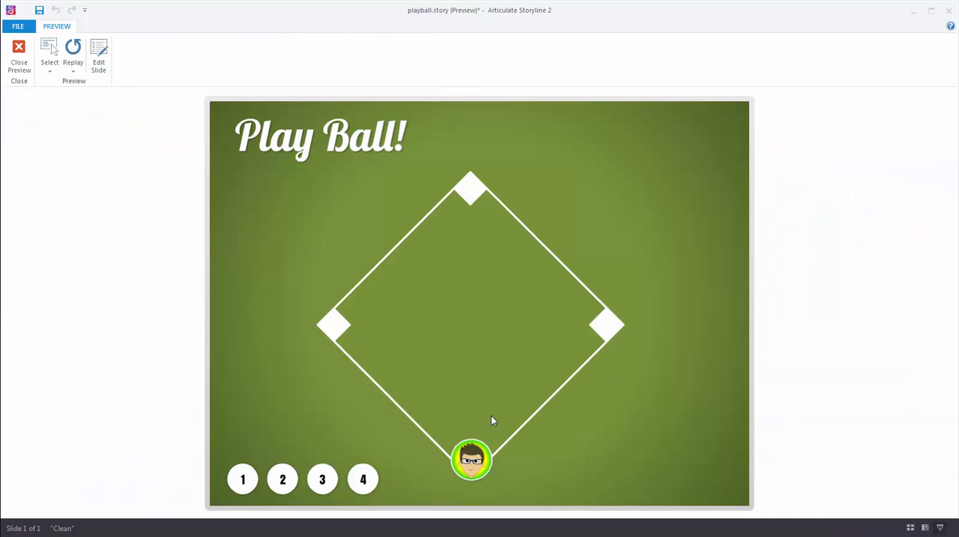
pyautogui.click(243, 477)
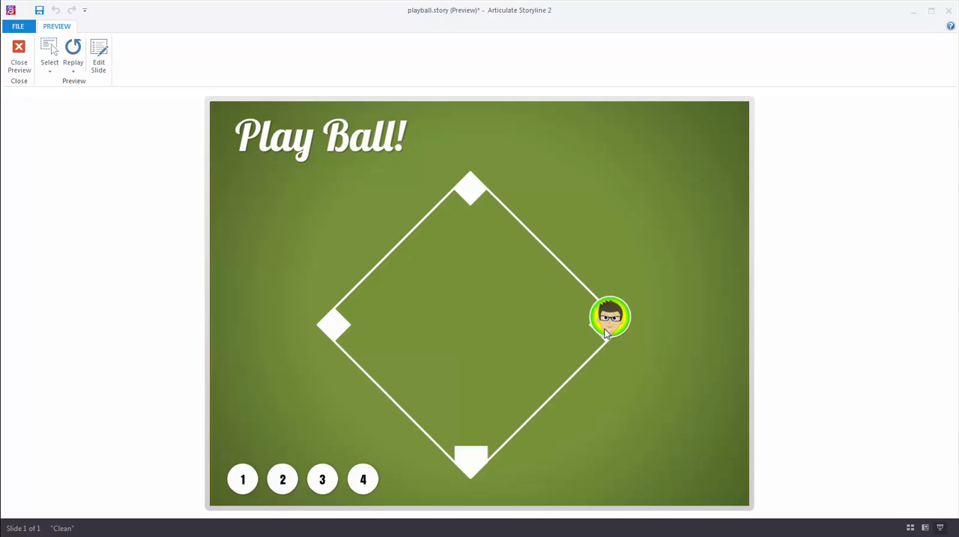
pyautogui.click(283, 480)
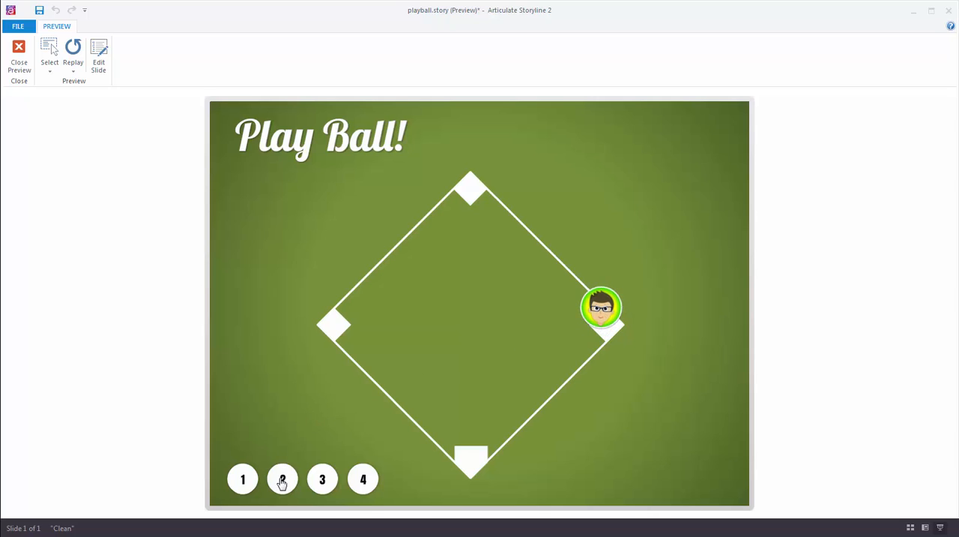
pyautogui.click(324, 480)
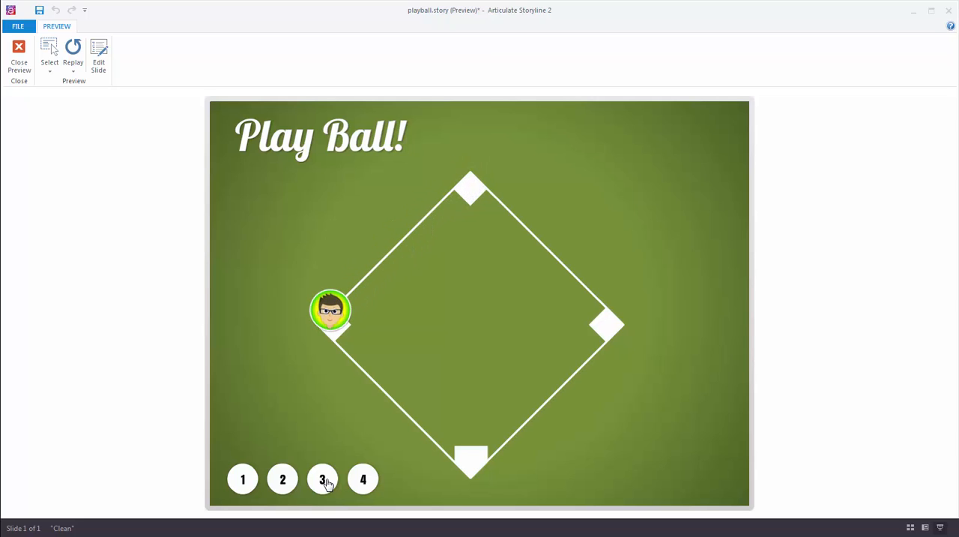
pyautogui.click(364, 481)
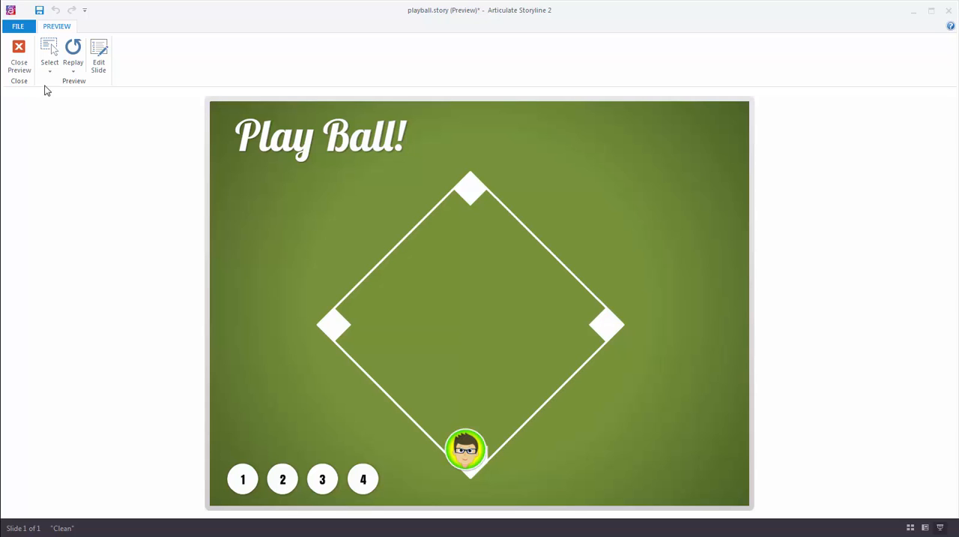
pyautogui.click(23, 66)
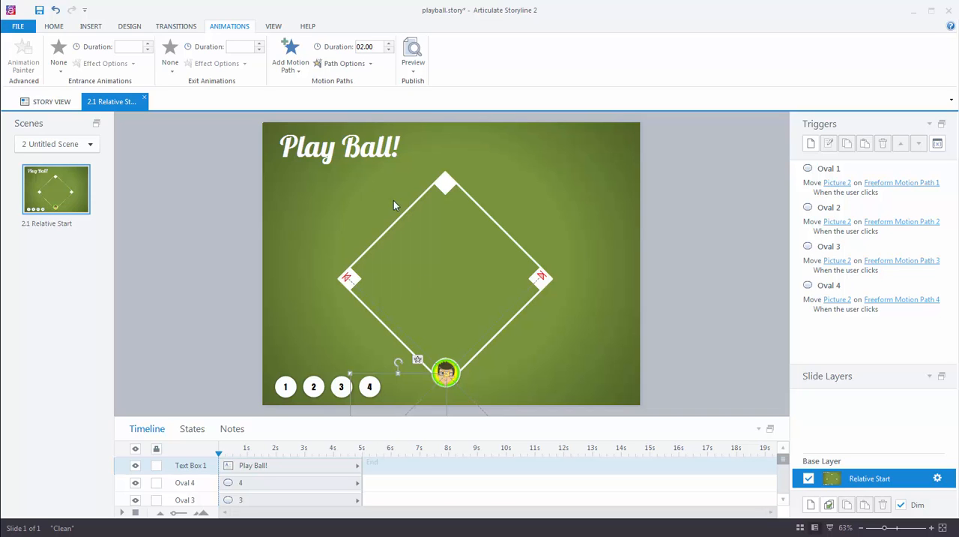
pyautogui.click(368, 63)
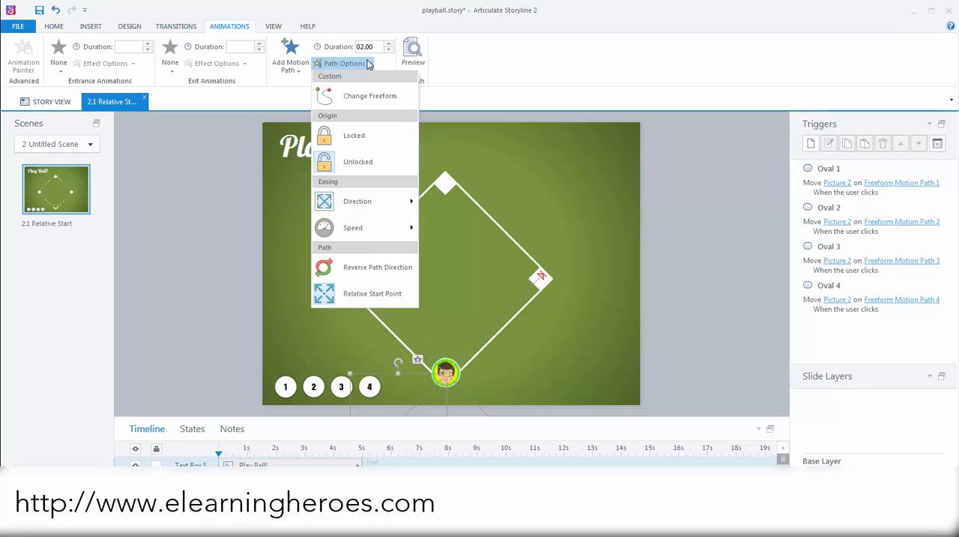
pyautogui.click(505, 75)
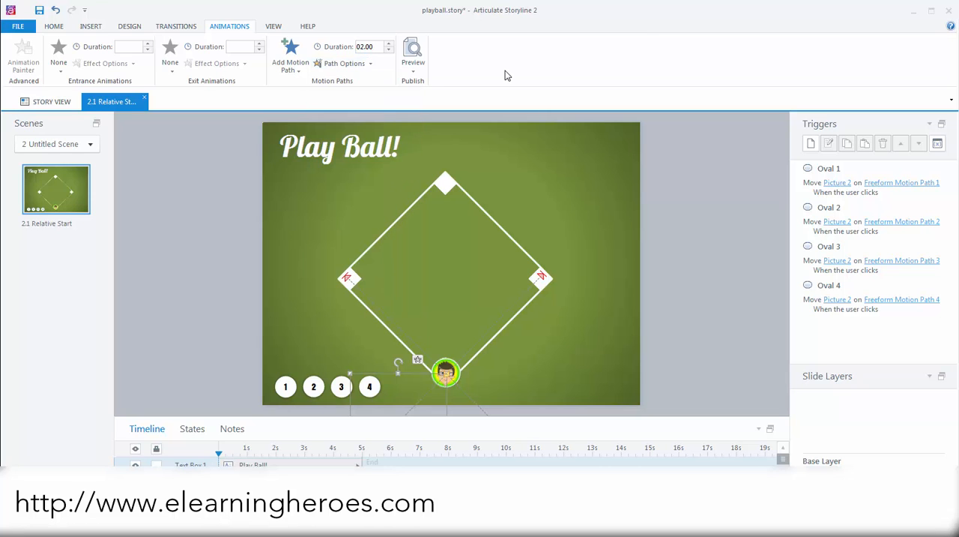